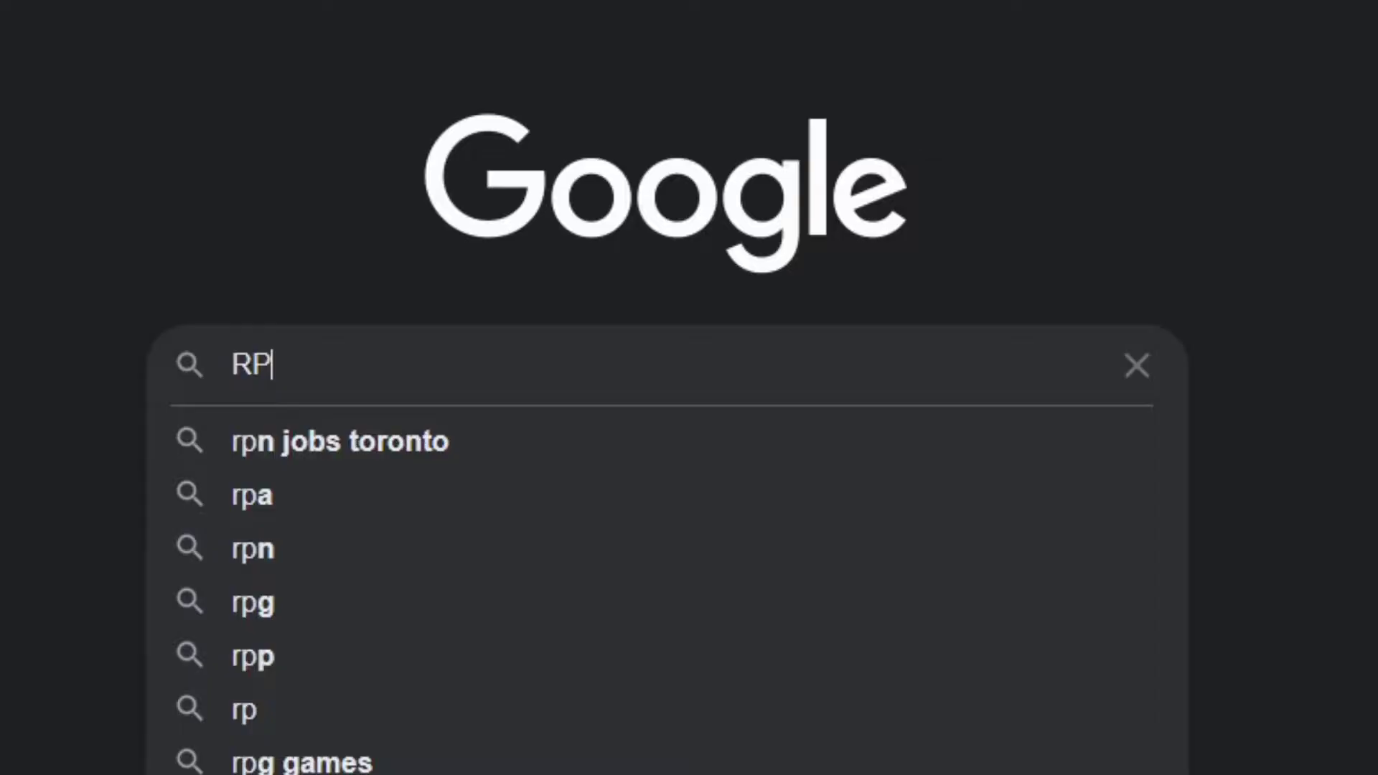
Search the web for RPCS3 and open the emulator's official website, rpcs3.net.
{"action": "type", "text": "CS"}
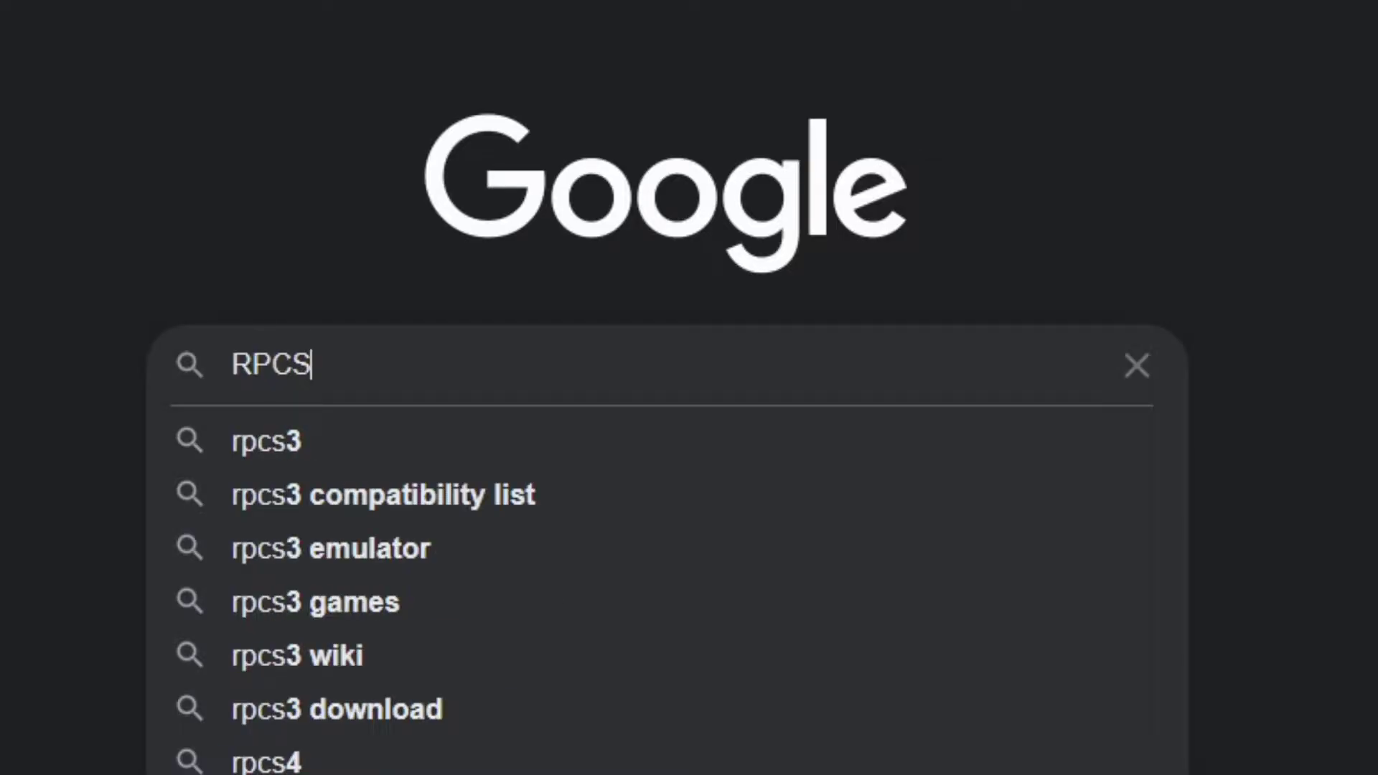
{"action": "type", "text": "3"}
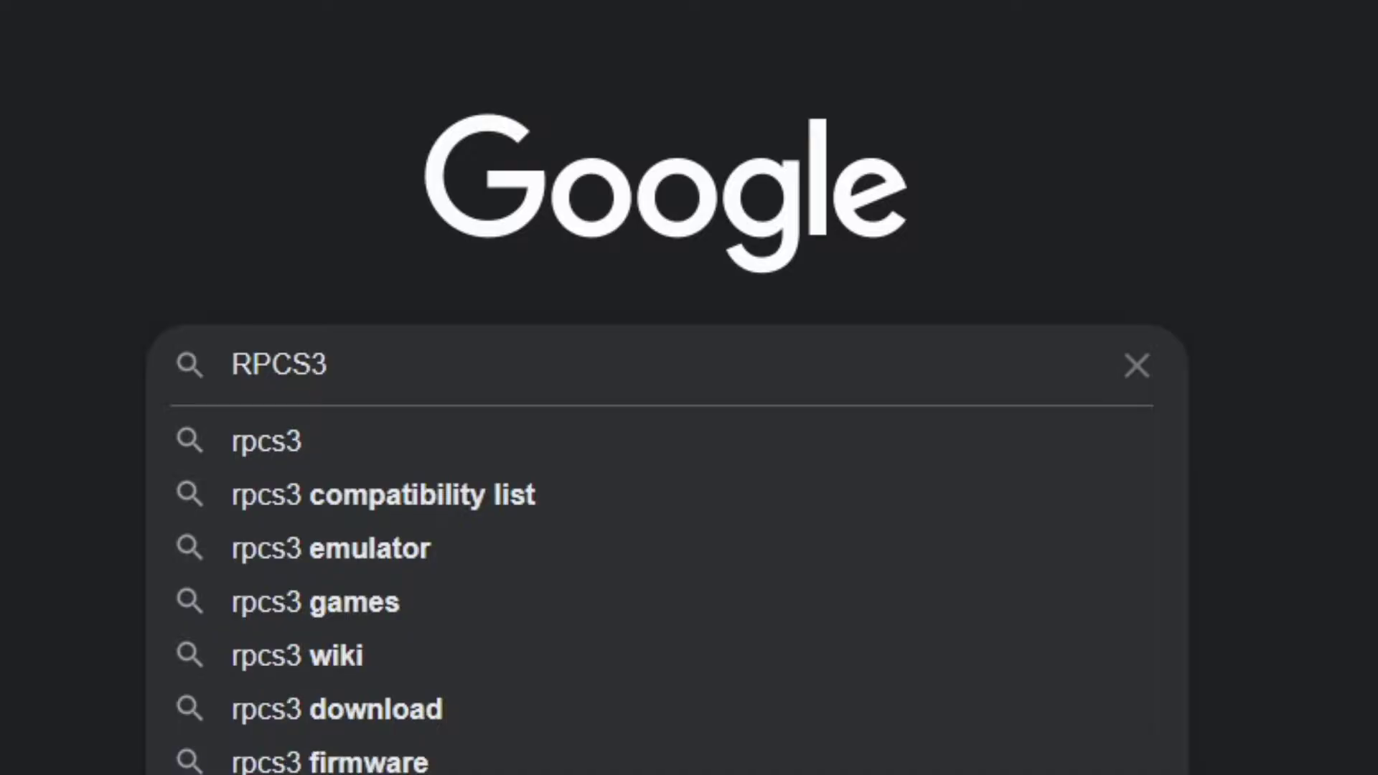
{"action": "key", "text": "Return"}
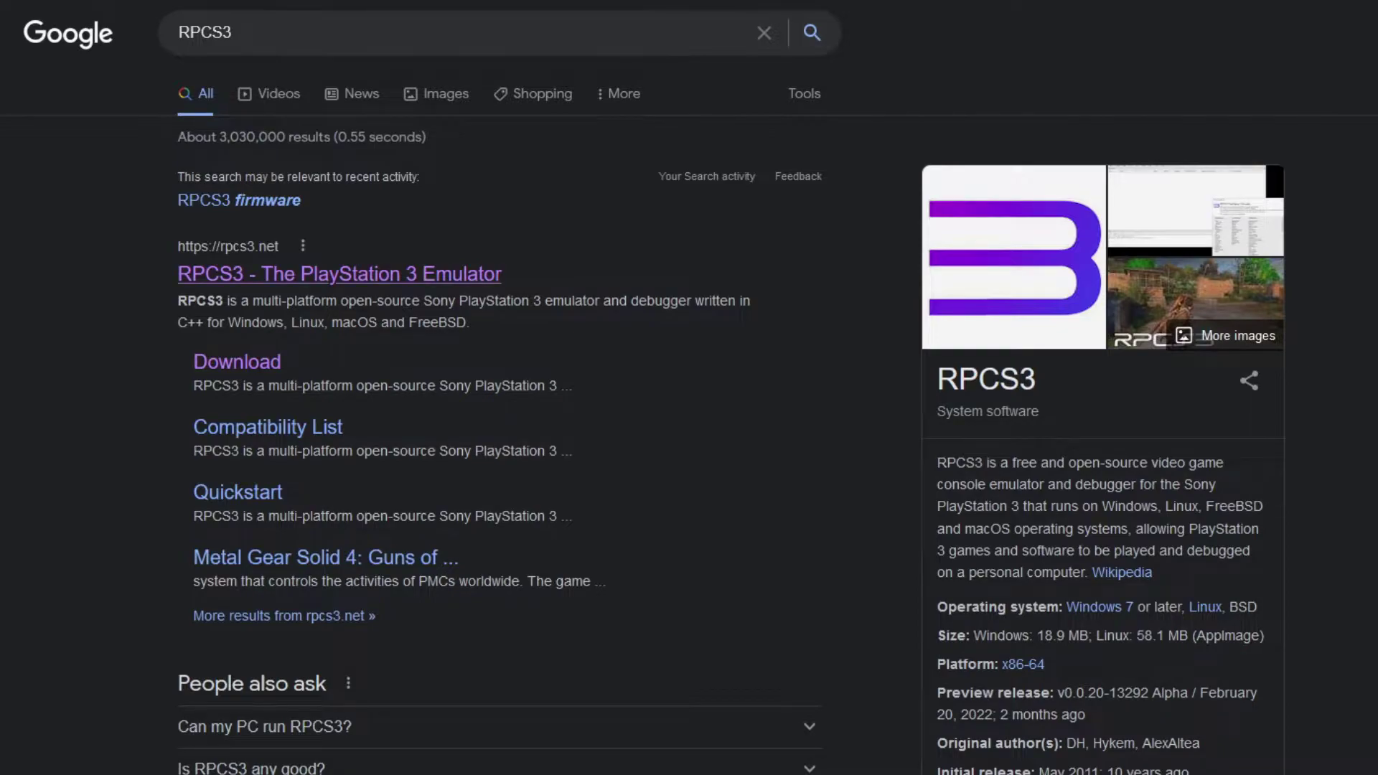
{"action": "left_click", "coordinate": [337, 275]}
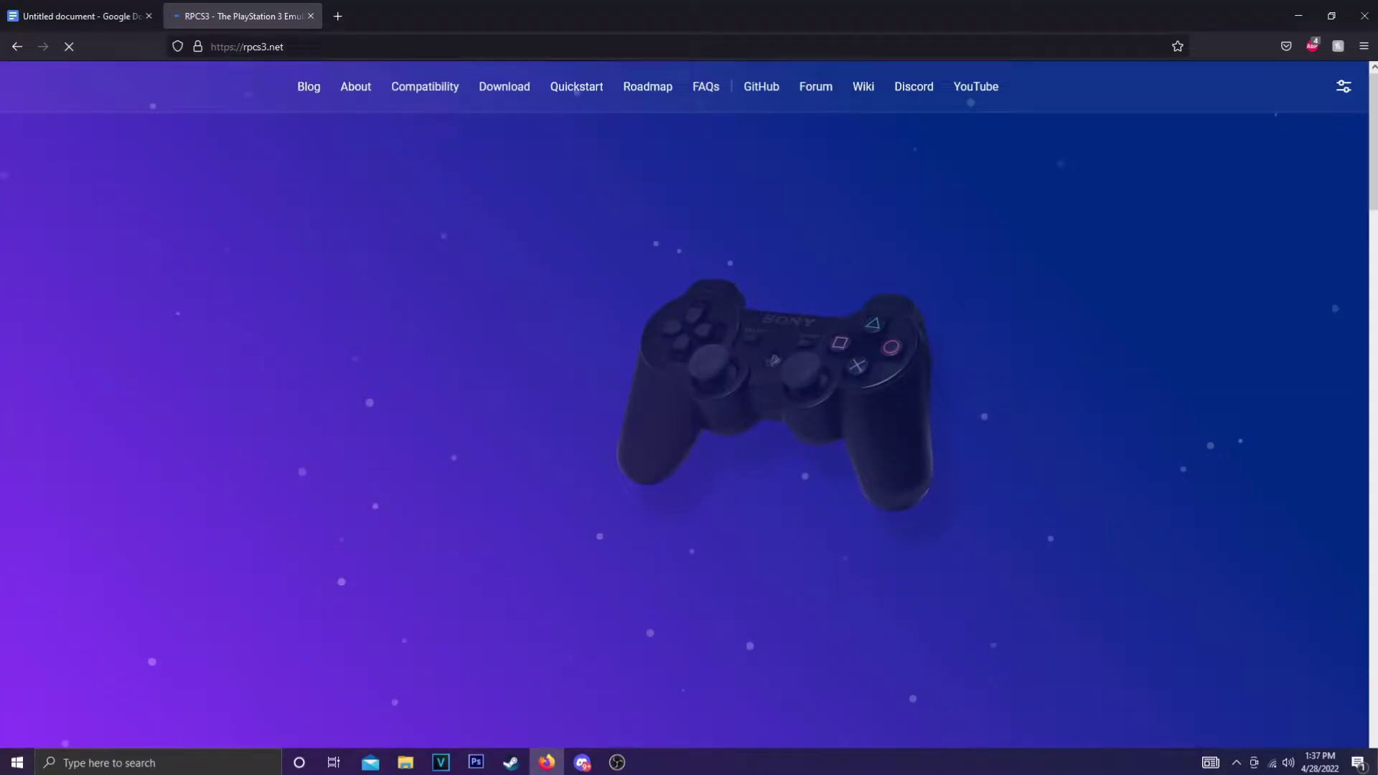
Go to the RPCS3 site's download page and locate the Windows build among the latest builds.
{"action": "left_click", "coordinate": [363, 507]}
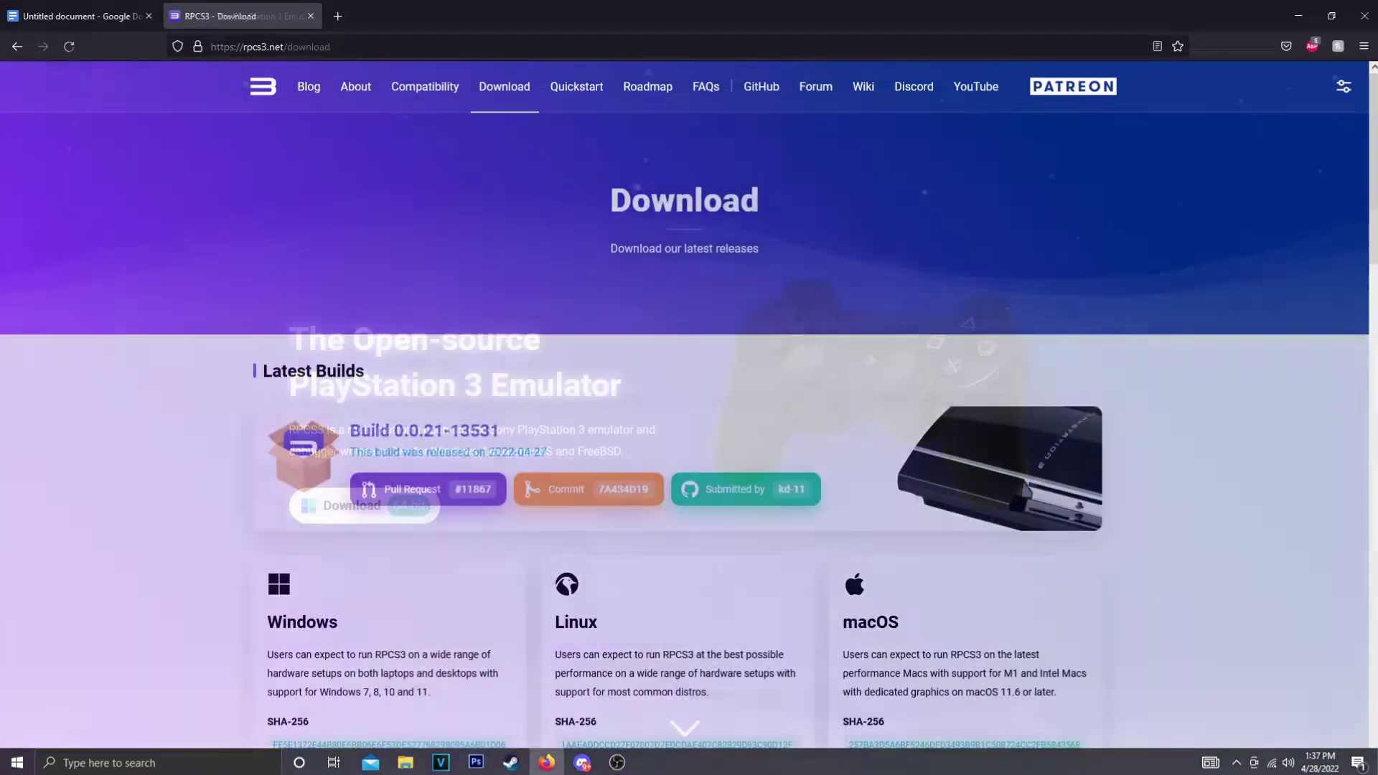
{"action": "scroll", "coordinate": [689, 416], "scroll_direction": "down", "scroll_amount": 3}
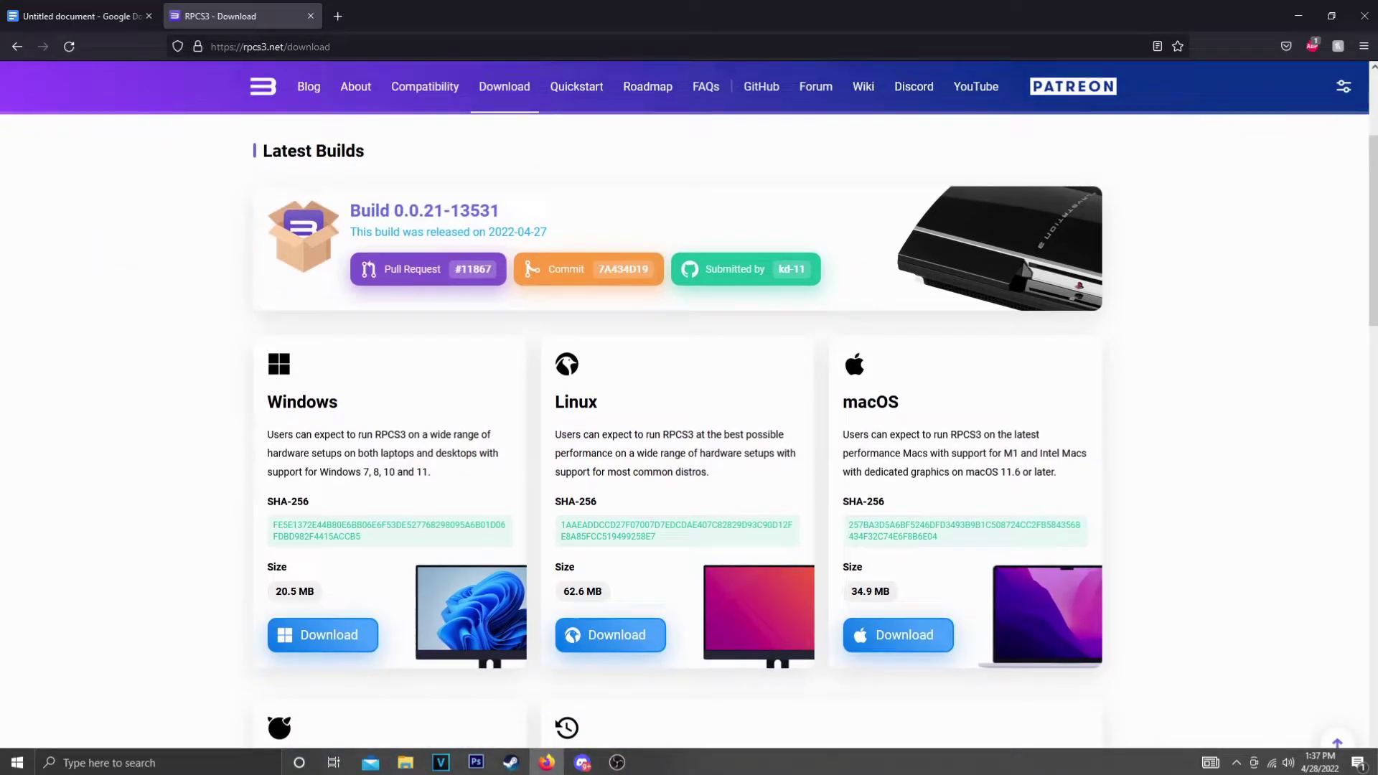
{"action": "scroll", "coordinate": [689, 416], "scroll_direction": "down", "scroll_amount": 4}
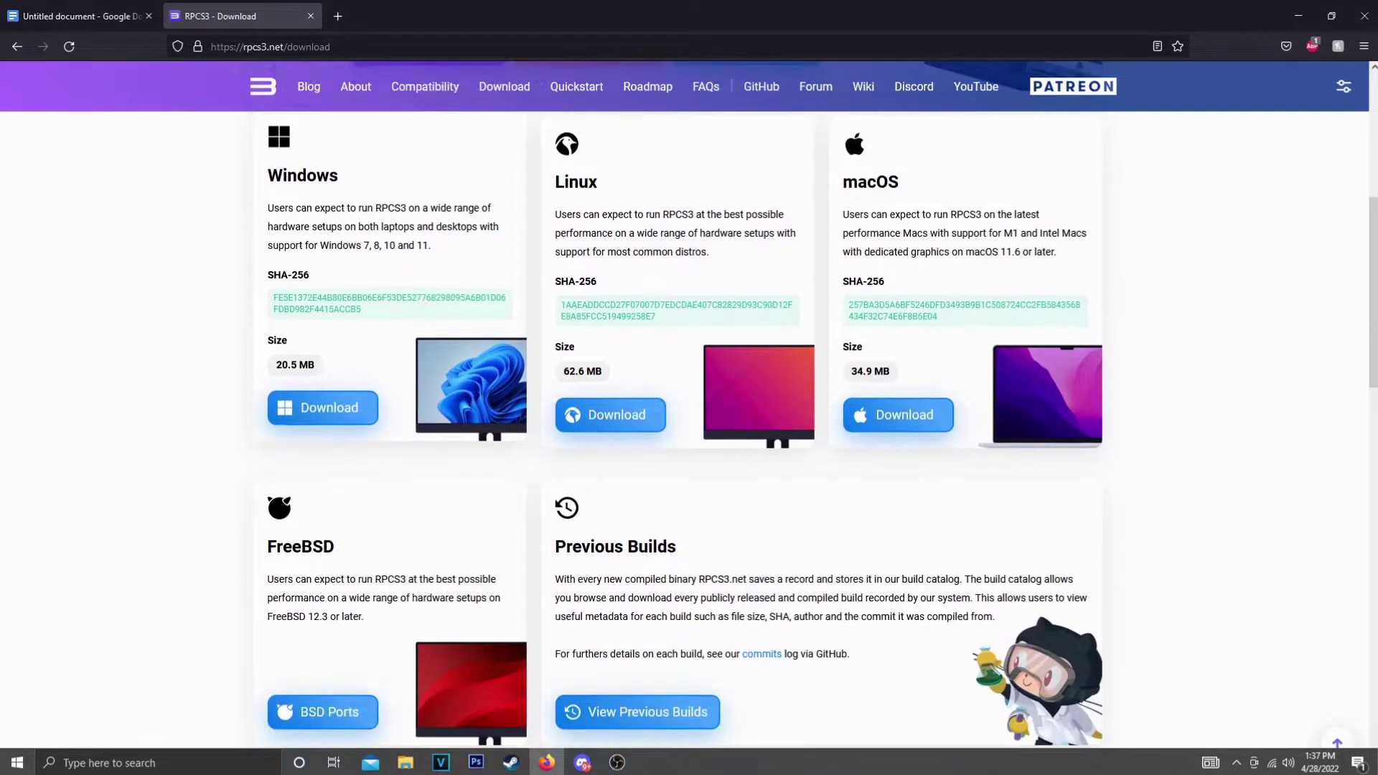
{"action": "scroll", "coordinate": [689, 417], "scroll_direction": "up", "scroll_amount": 1}
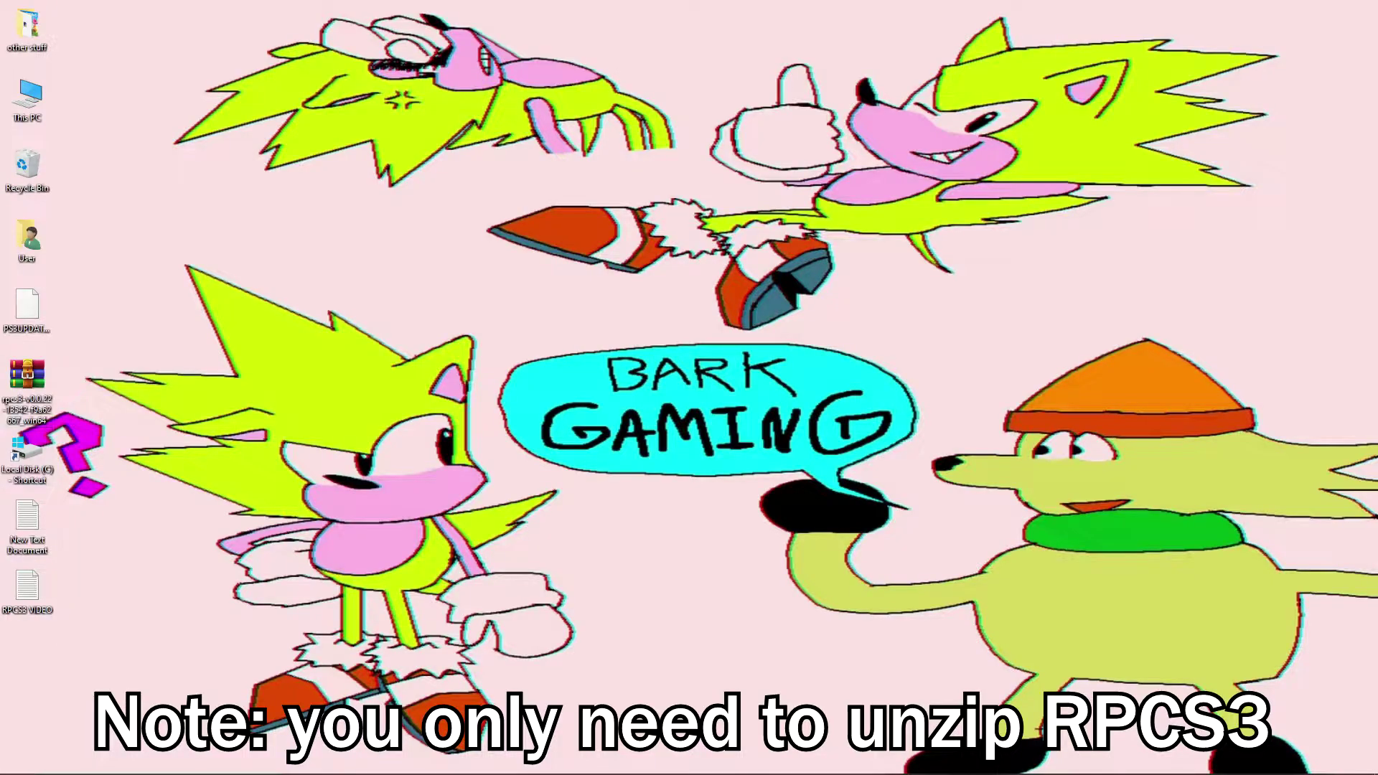
Extract the downloaded RPCS3 archive on the desktop into its own folder, rpcs3-v0.0.22-13542-f9a62667_win64.
{"action": "right_click", "coordinate": [26, 373]}
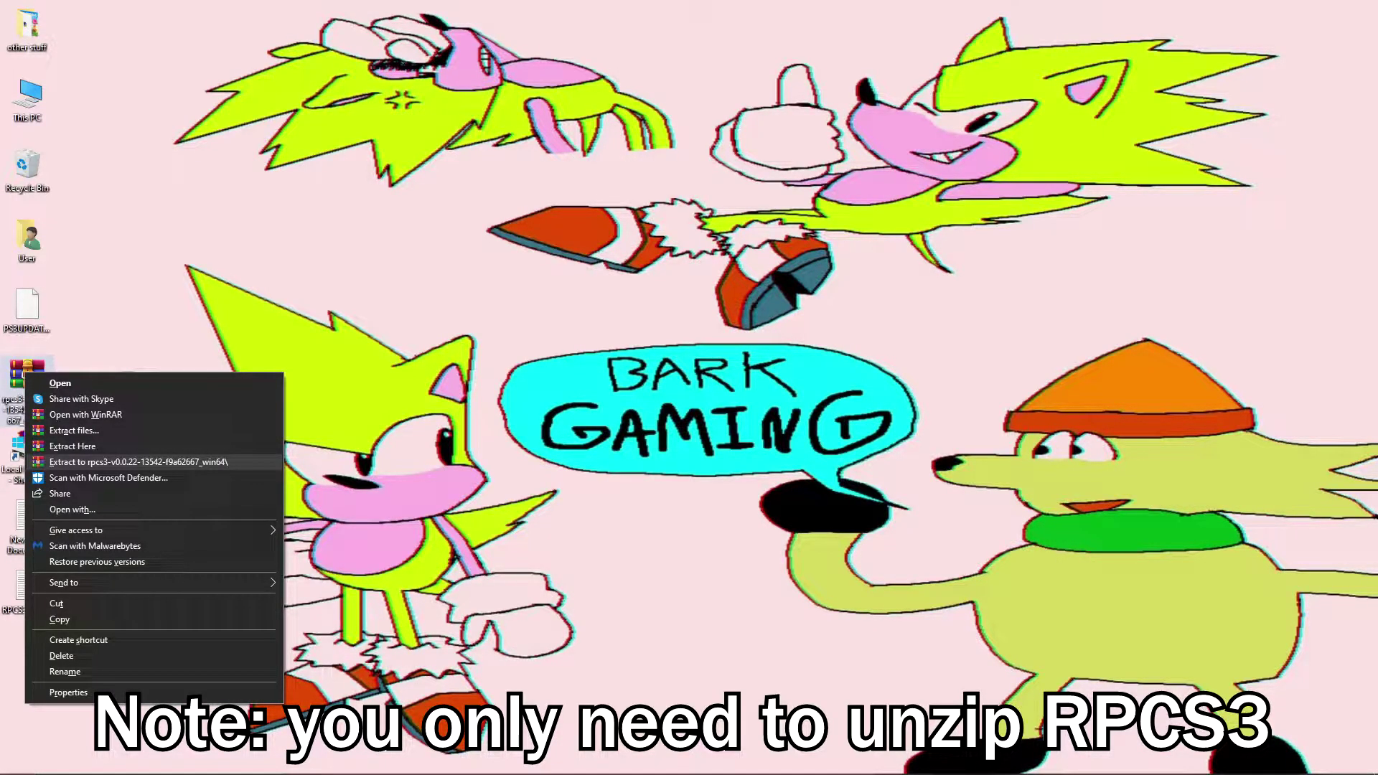
{"action": "left_click", "coordinate": [137, 462]}
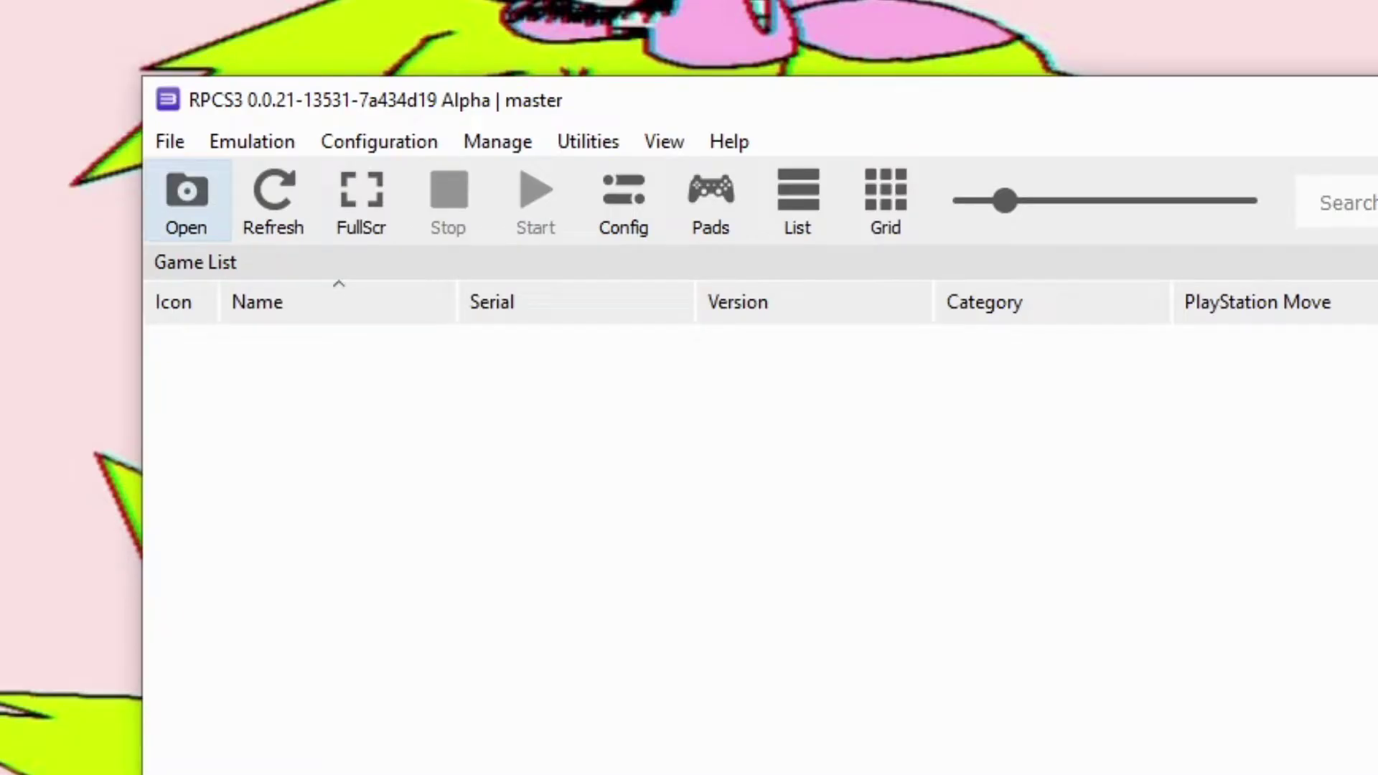
In RPCS3, install the PS3 firmware from the PS3UPDAT.PUP file on the desktop.
{"action": "left_click", "coordinate": [219, 123]}
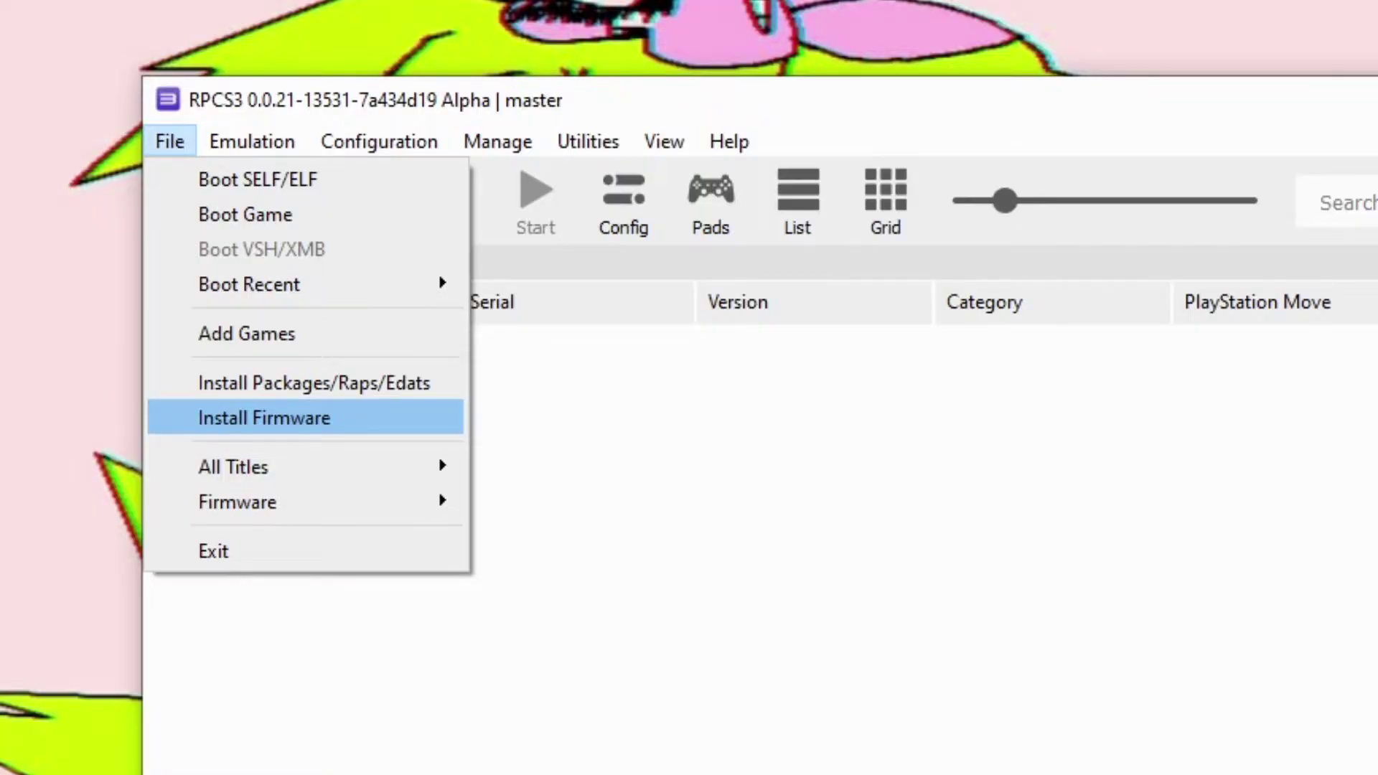
{"action": "left_click", "coordinate": [264, 418]}
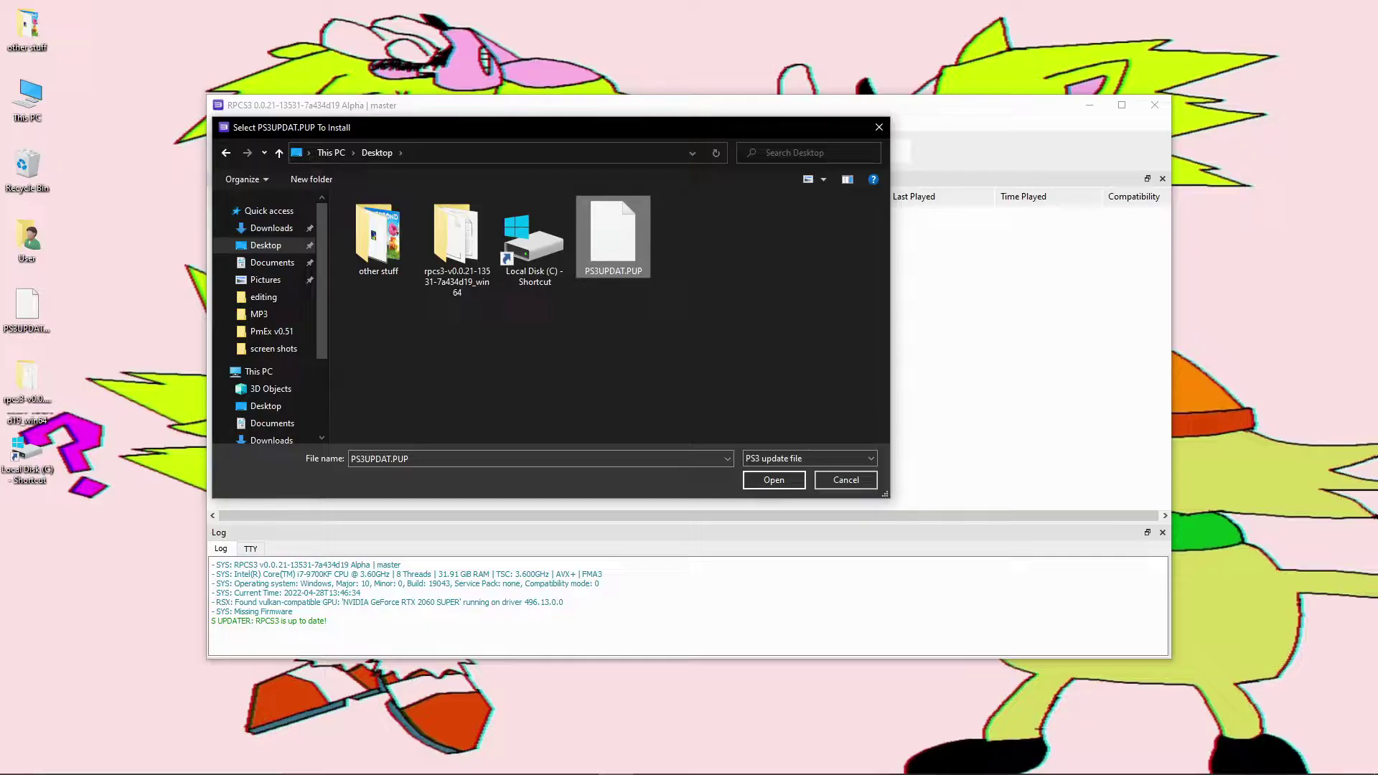
{"action": "left_click", "coordinate": [774, 479]}
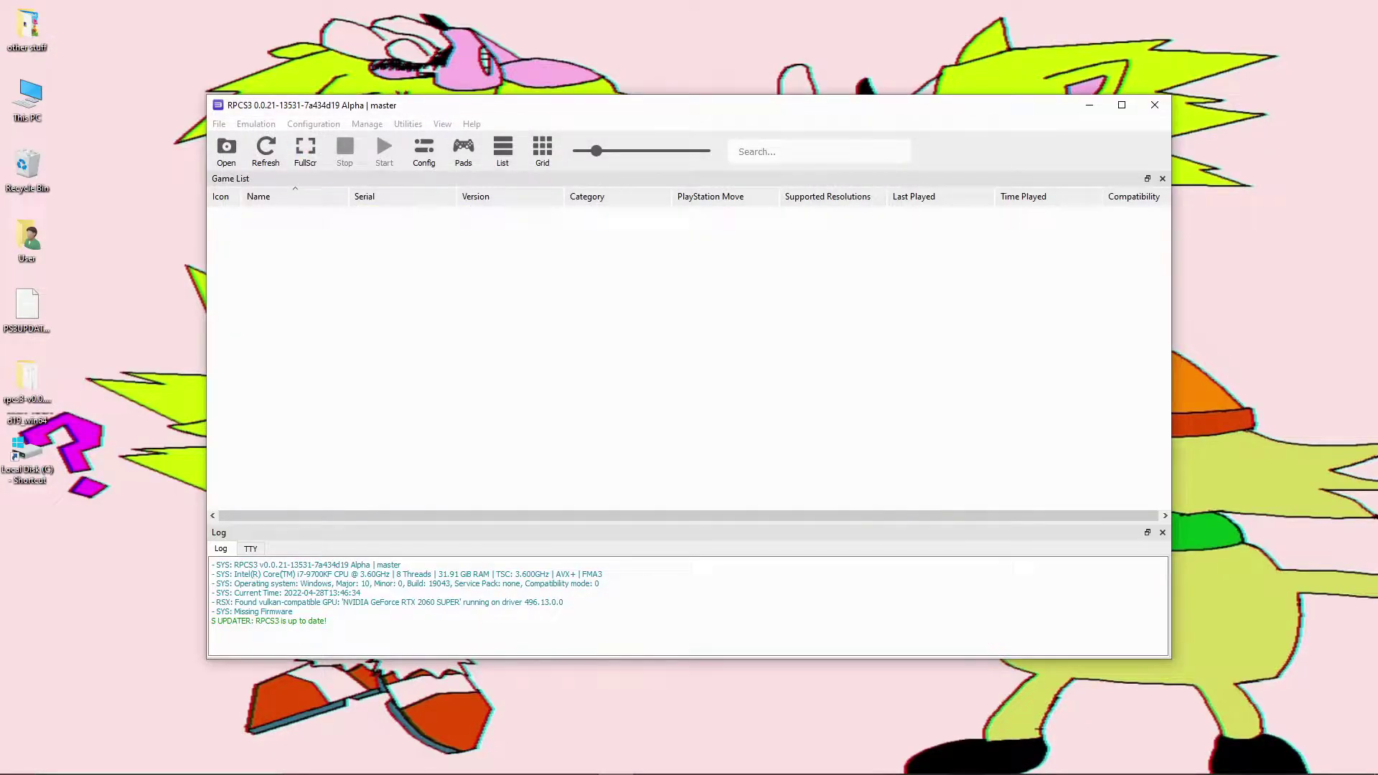
{"action": "key", "text": "Return"}
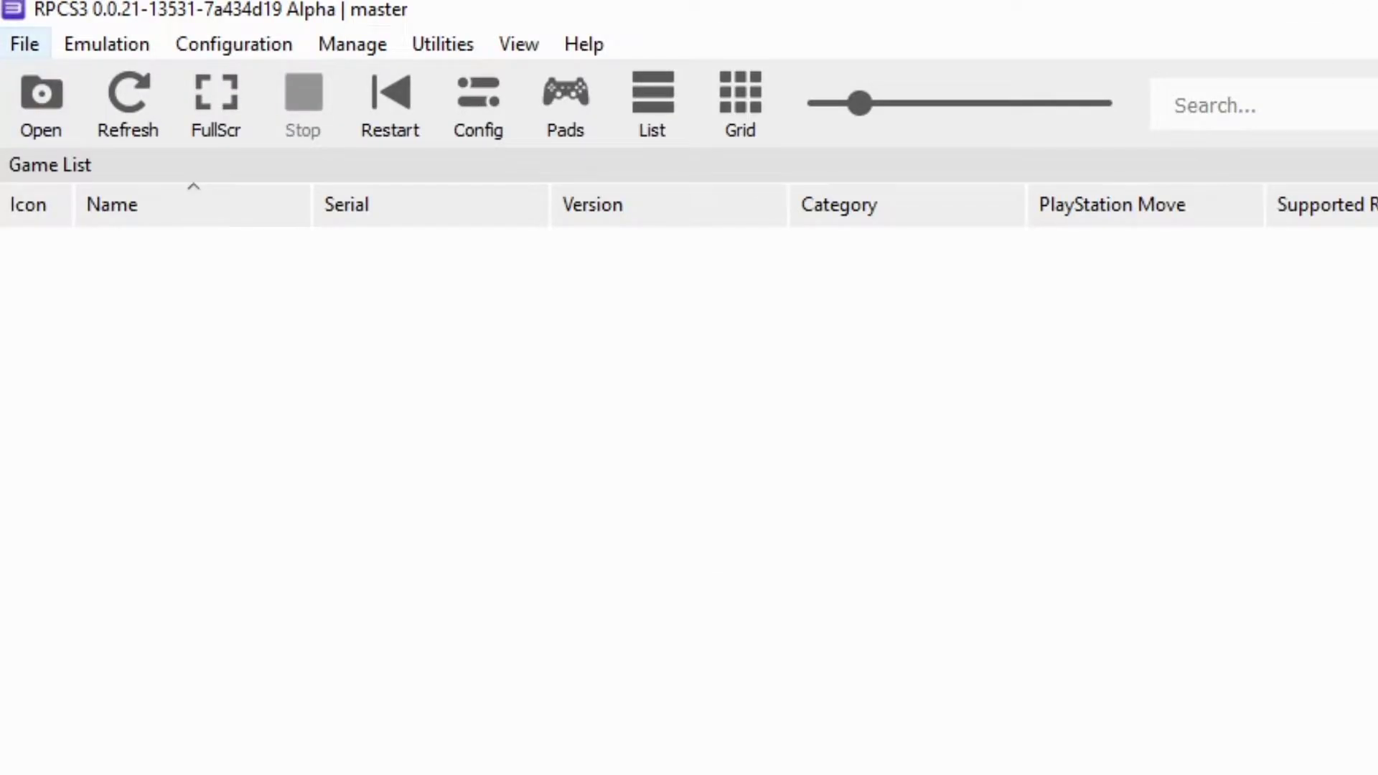
Install the Sonic the Fighters .pkg package from the Downloads folder and dismiss the completion message.
{"action": "left_click", "coordinate": [24, 44]}
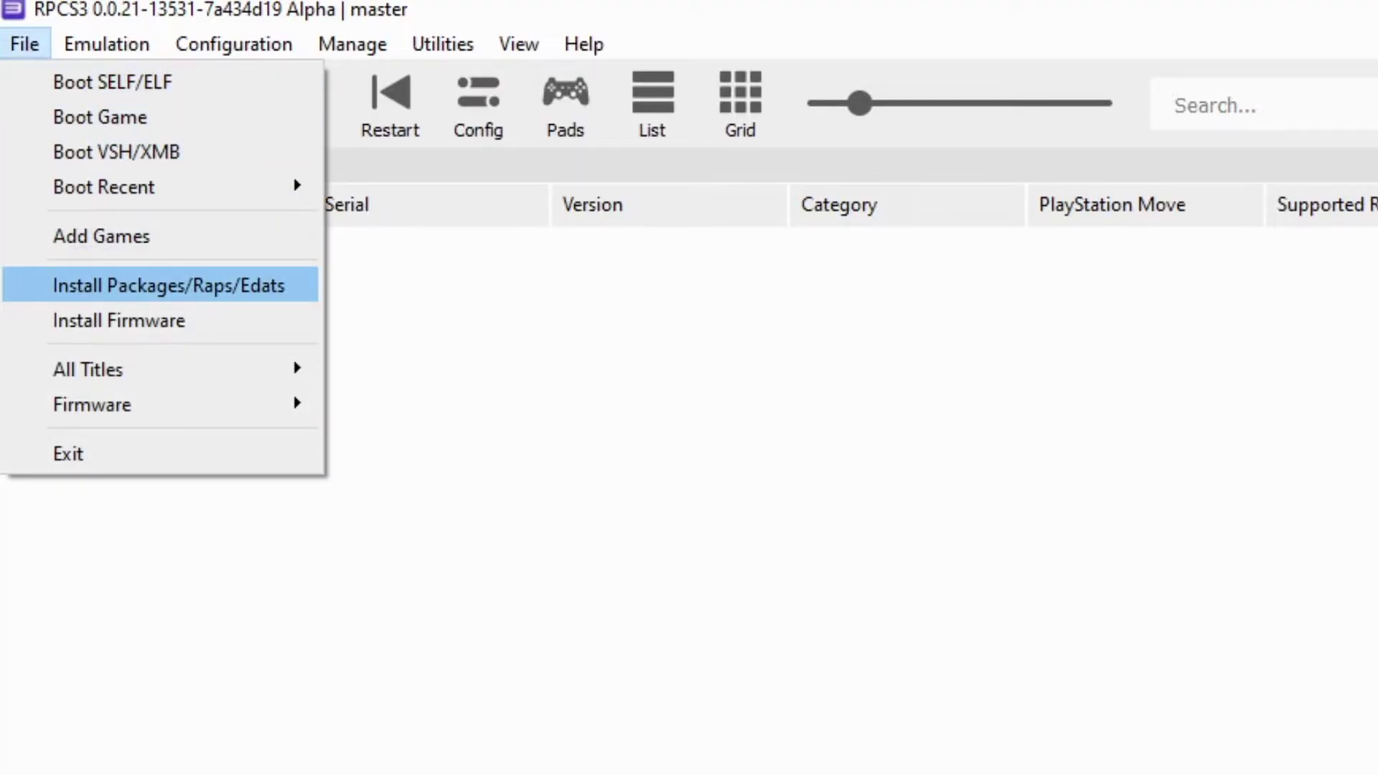
{"action": "left_click", "coordinate": [168, 285]}
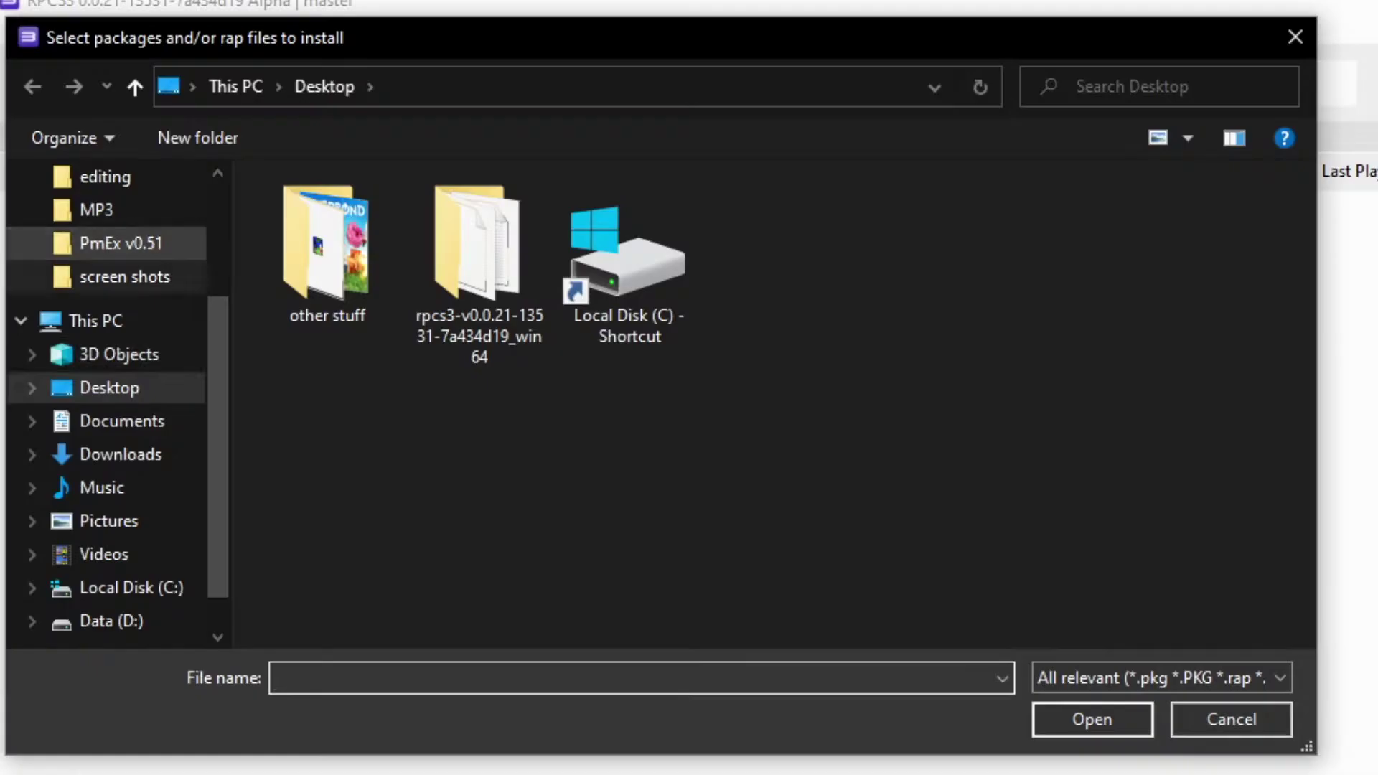
{"action": "left_click", "coordinate": [120, 454]}
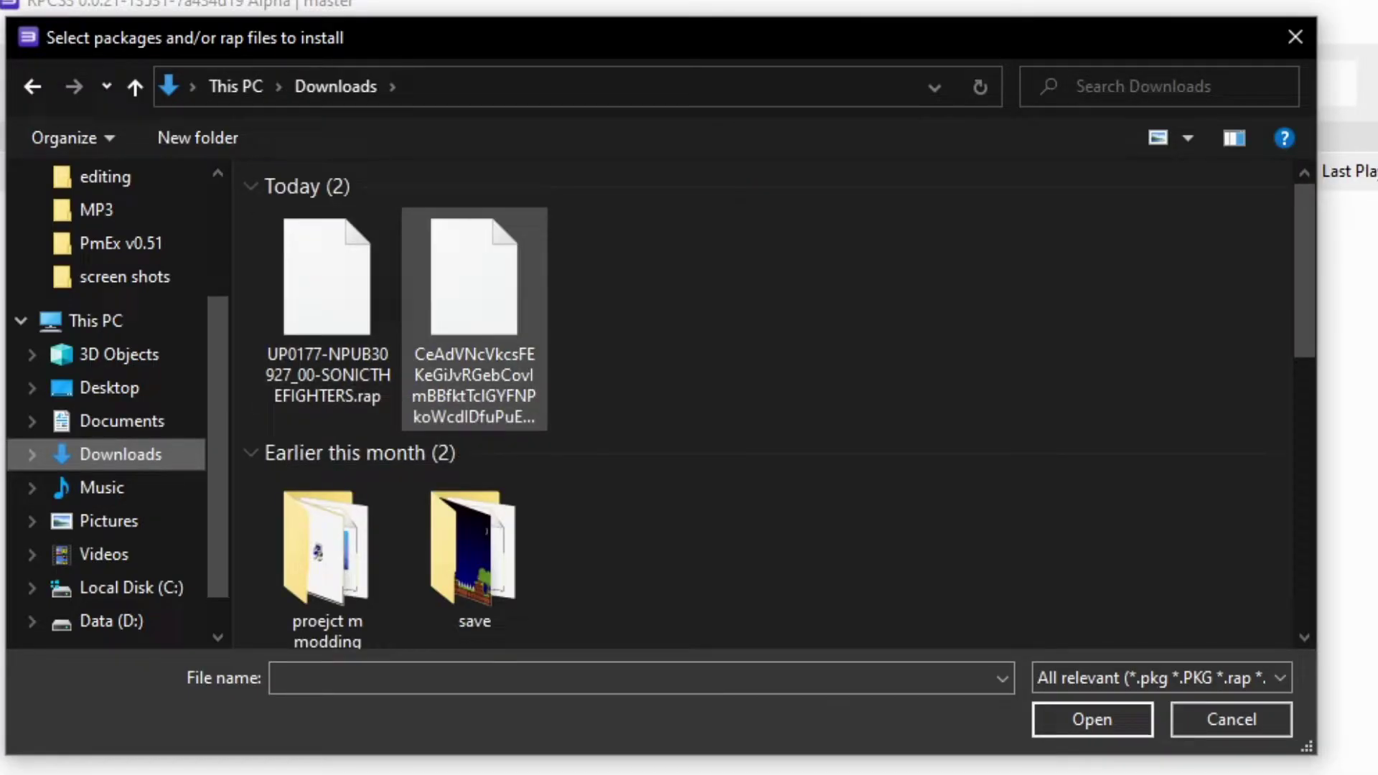
{"action": "left_click", "coordinate": [473, 287]}
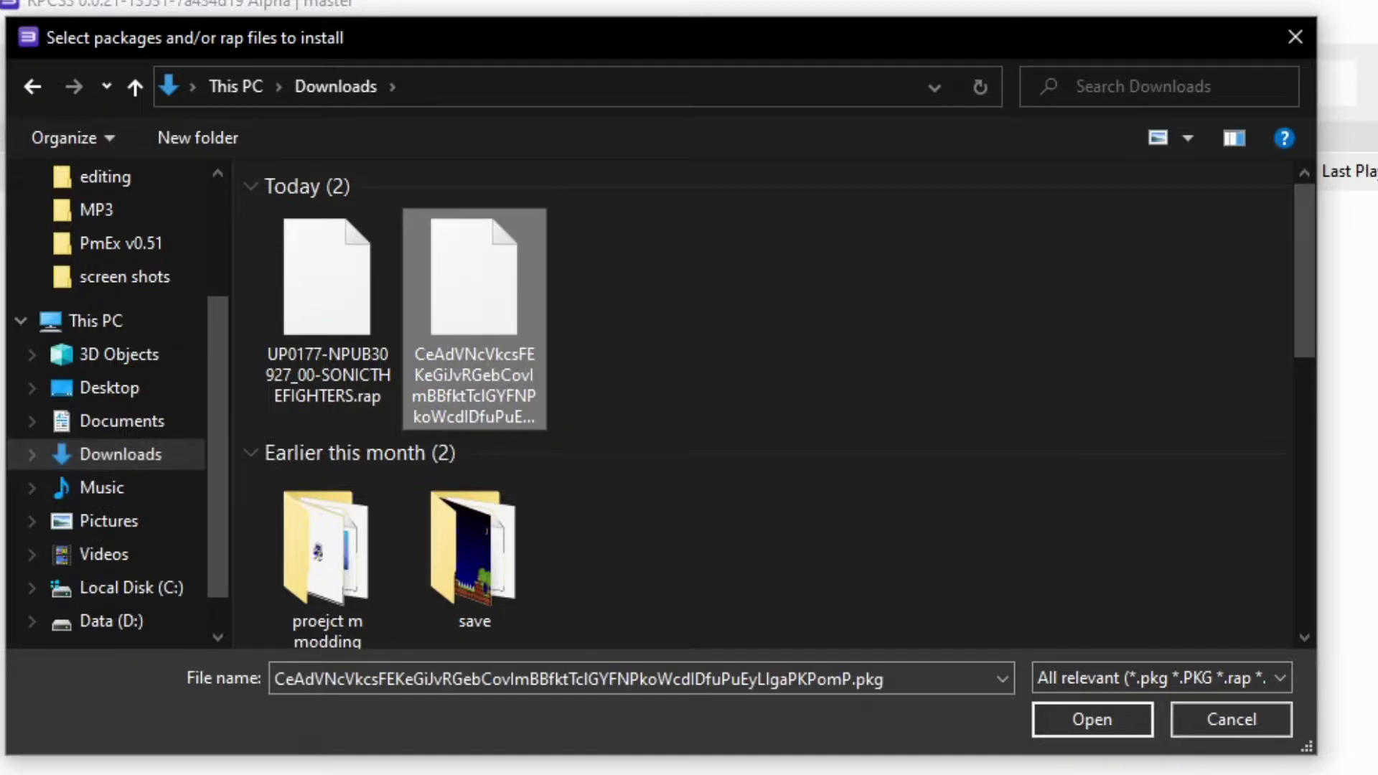
{"action": "key", "text": "Return"}
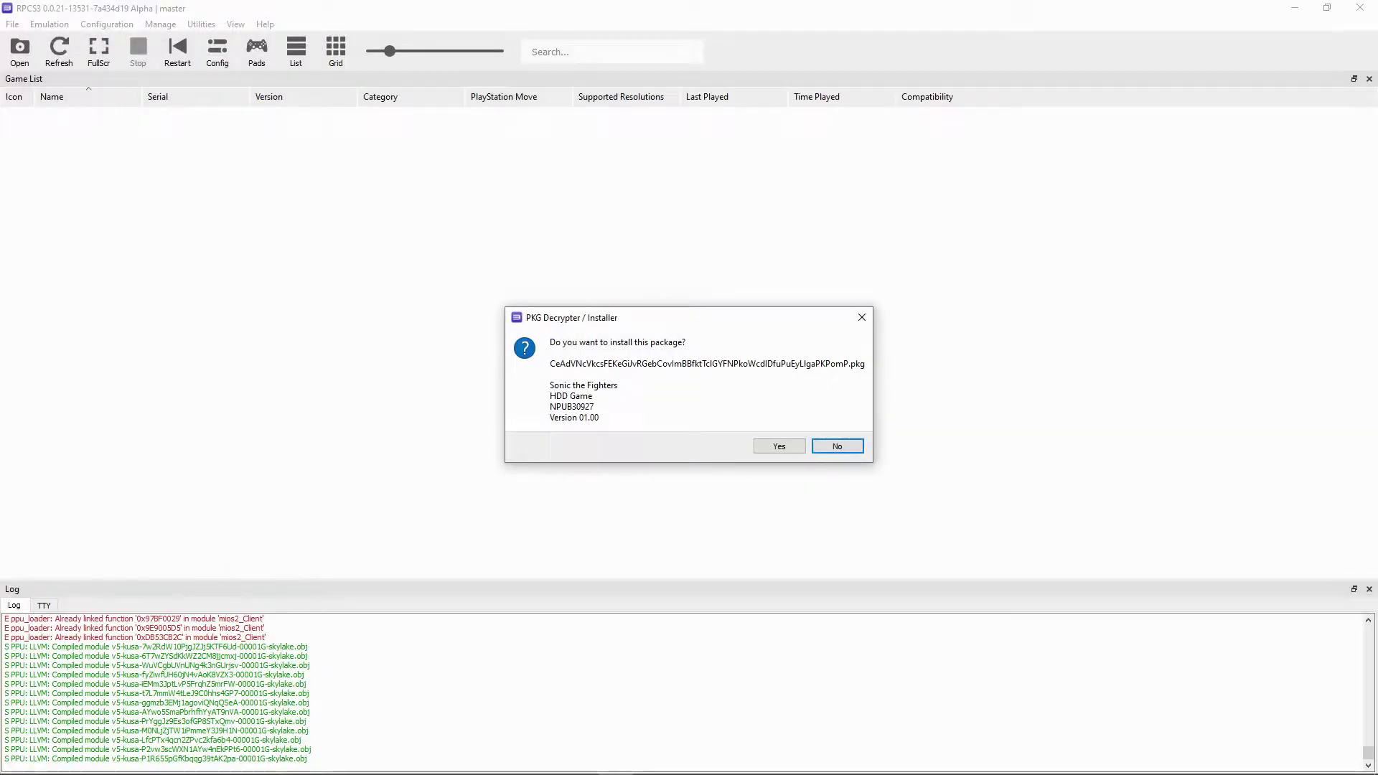
{"action": "key", "text": "Tab"}
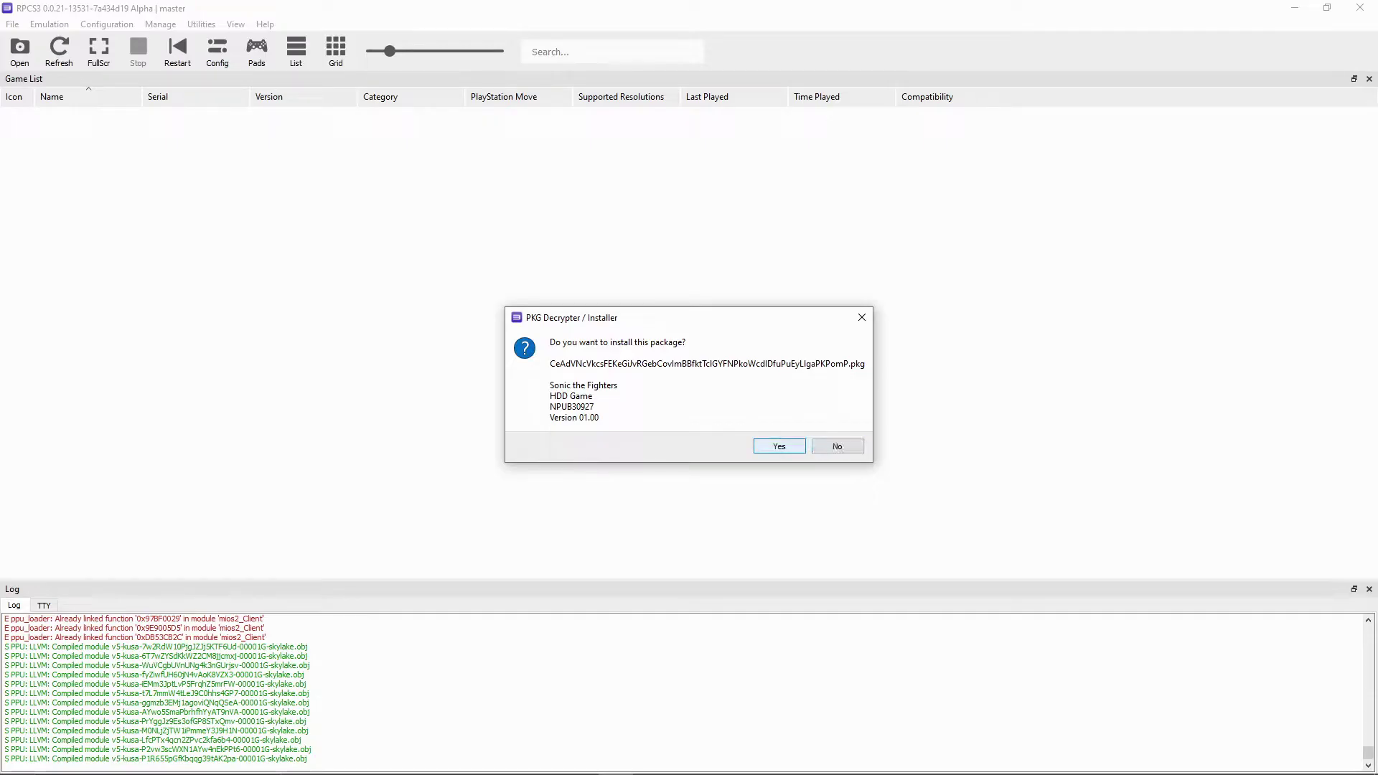
{"action": "key", "text": "Return"}
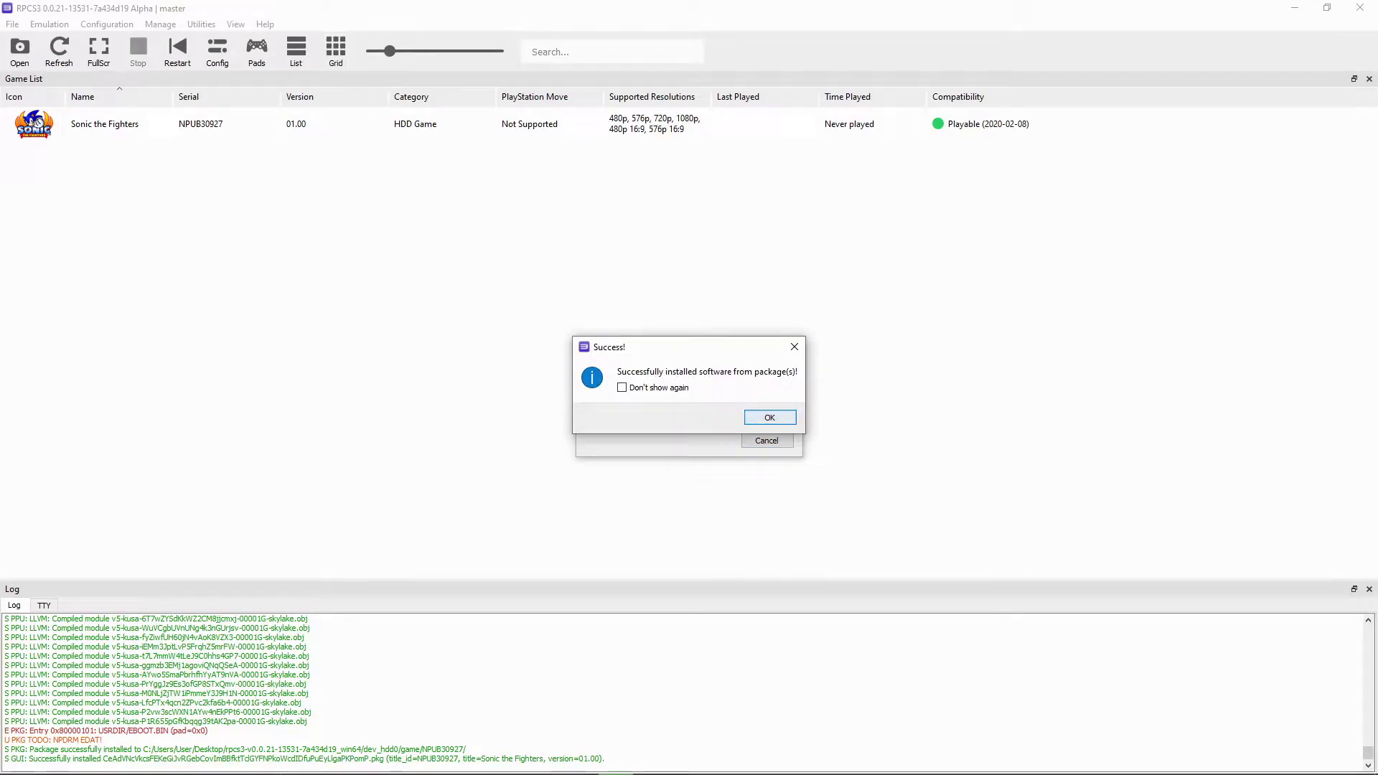
{"action": "key", "text": "Return"}
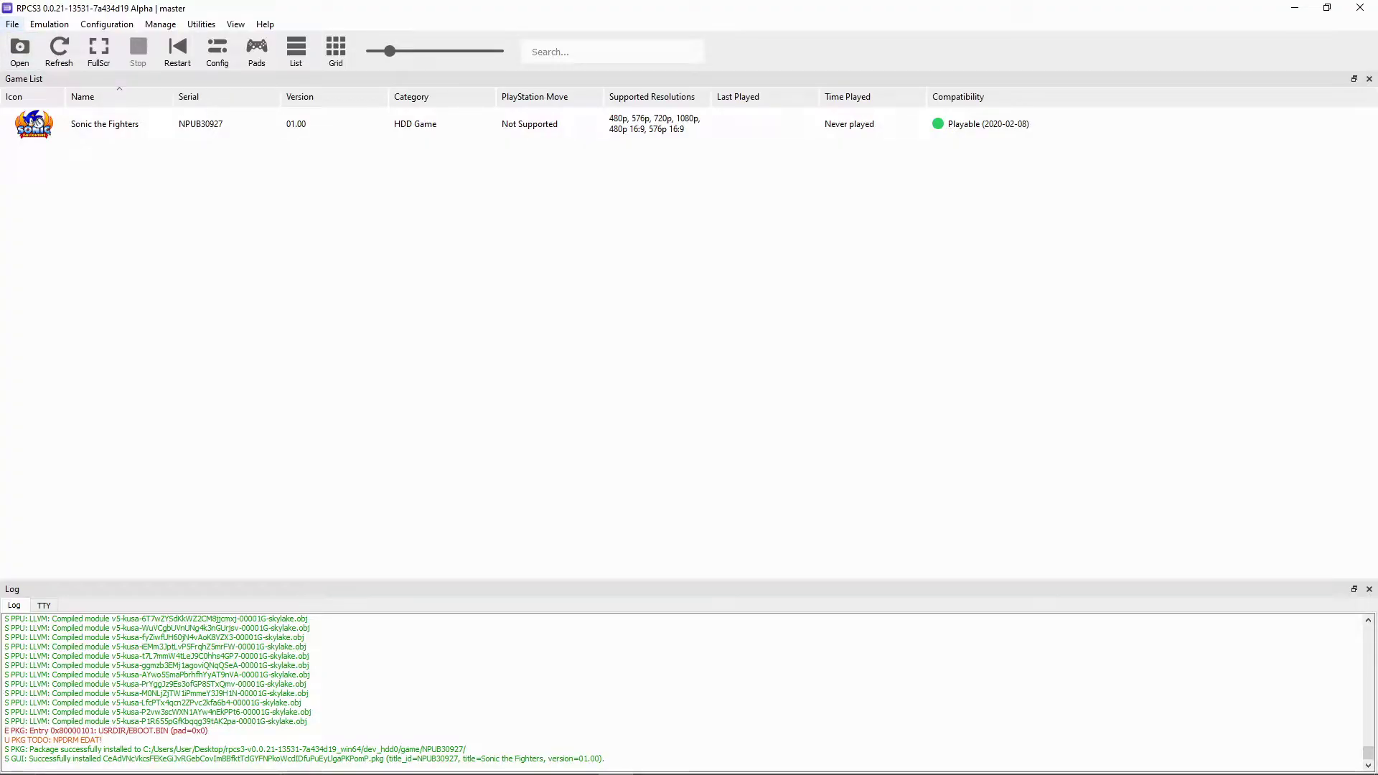
Install the game's license file UP0177-NPUB30927_00-SONICTHEFIGHTERS.rap from the Downloads folder.
{"action": "left_click", "coordinate": [12, 23]}
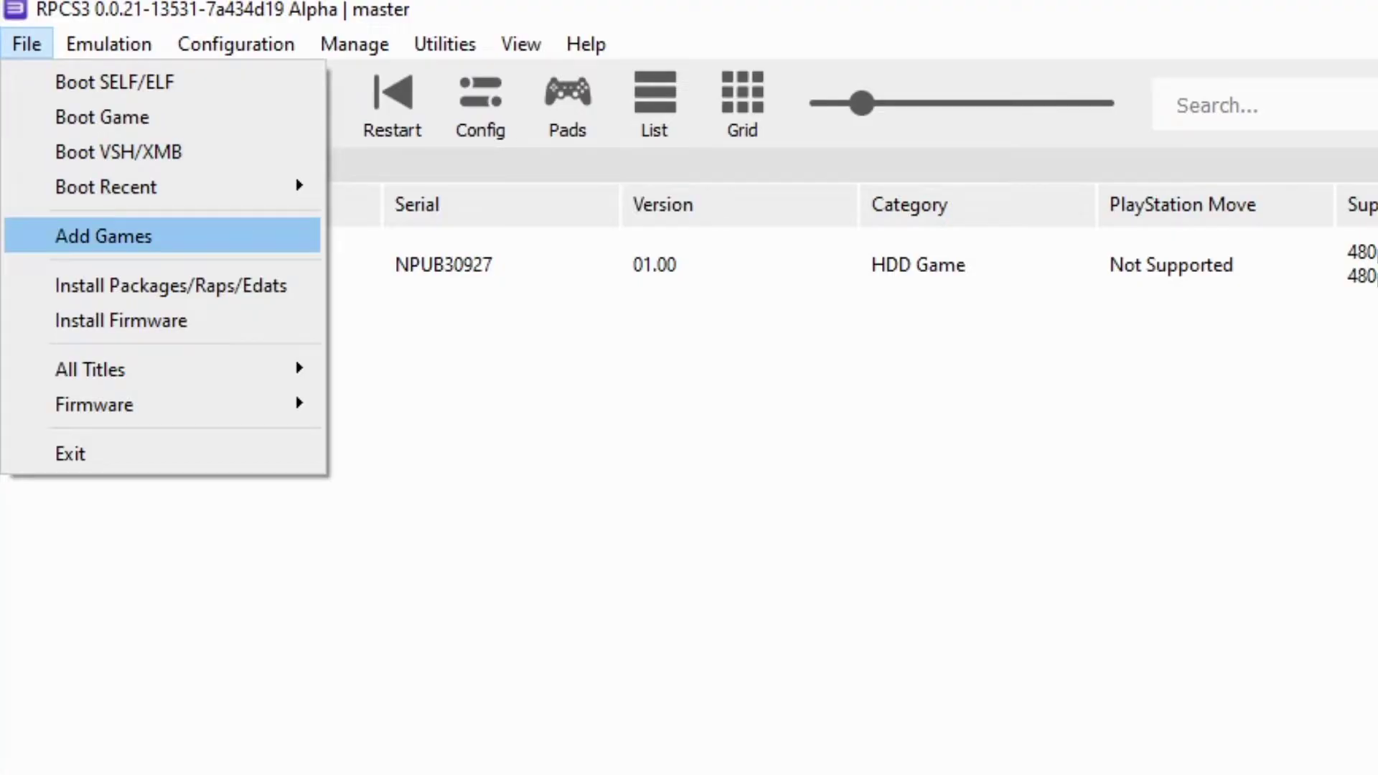
{"action": "key", "text": "Return"}
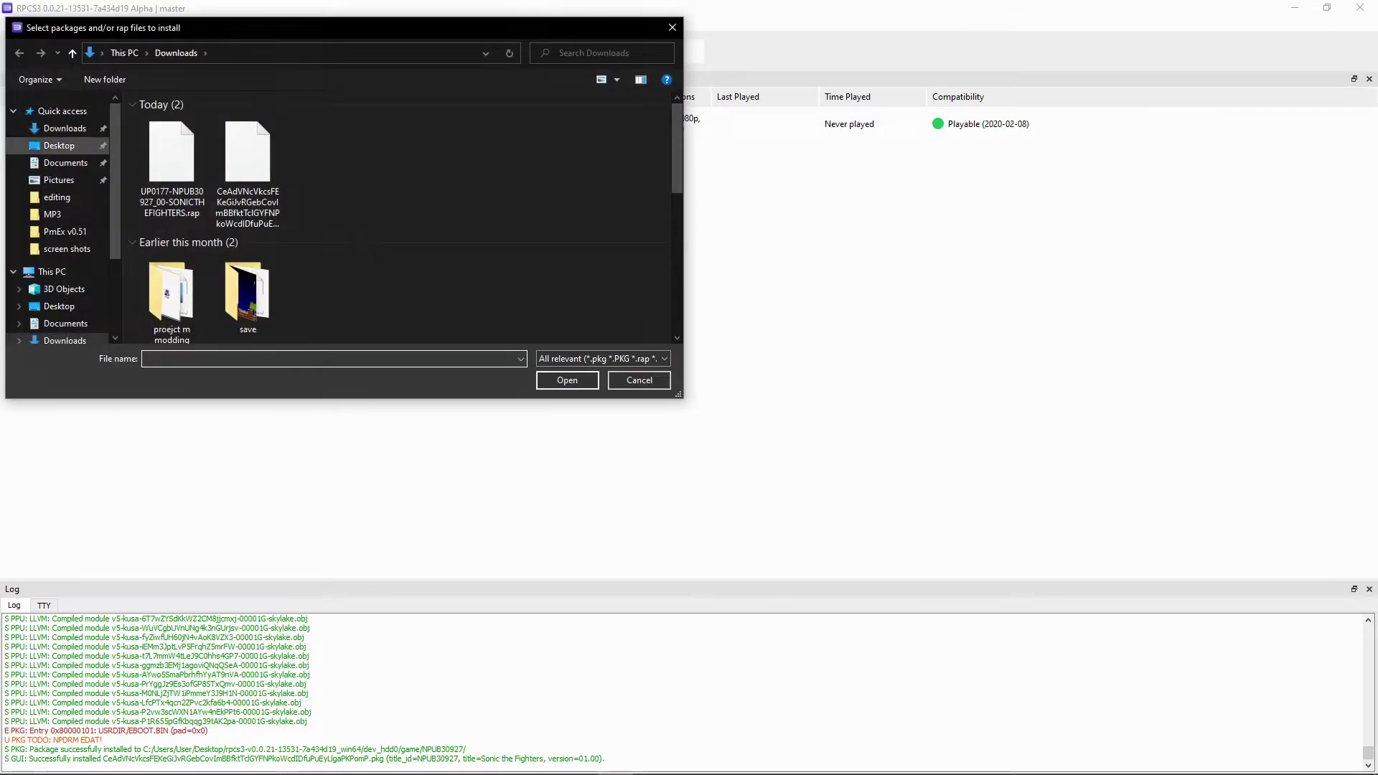
{"action": "left_click", "coordinate": [172, 168]}
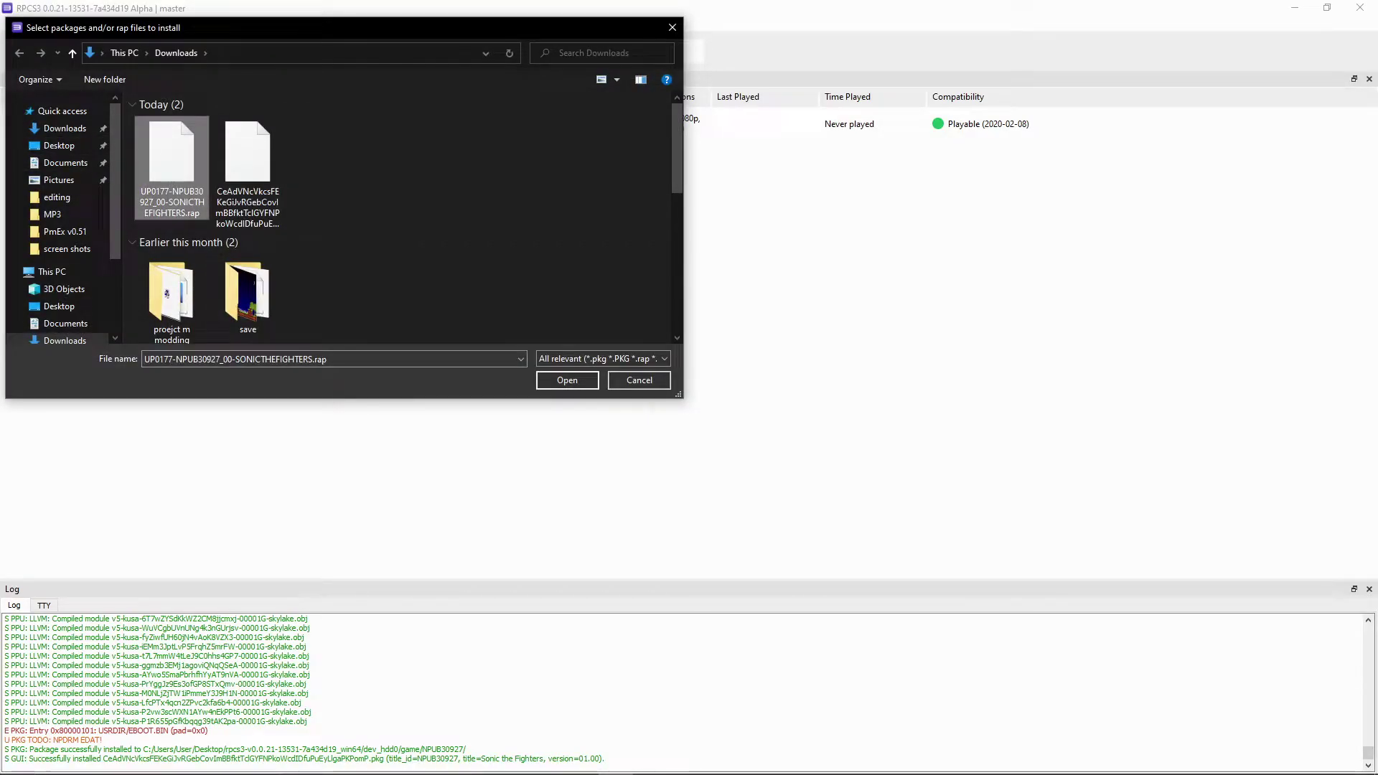
{"action": "double_click", "coordinate": [172, 169]}
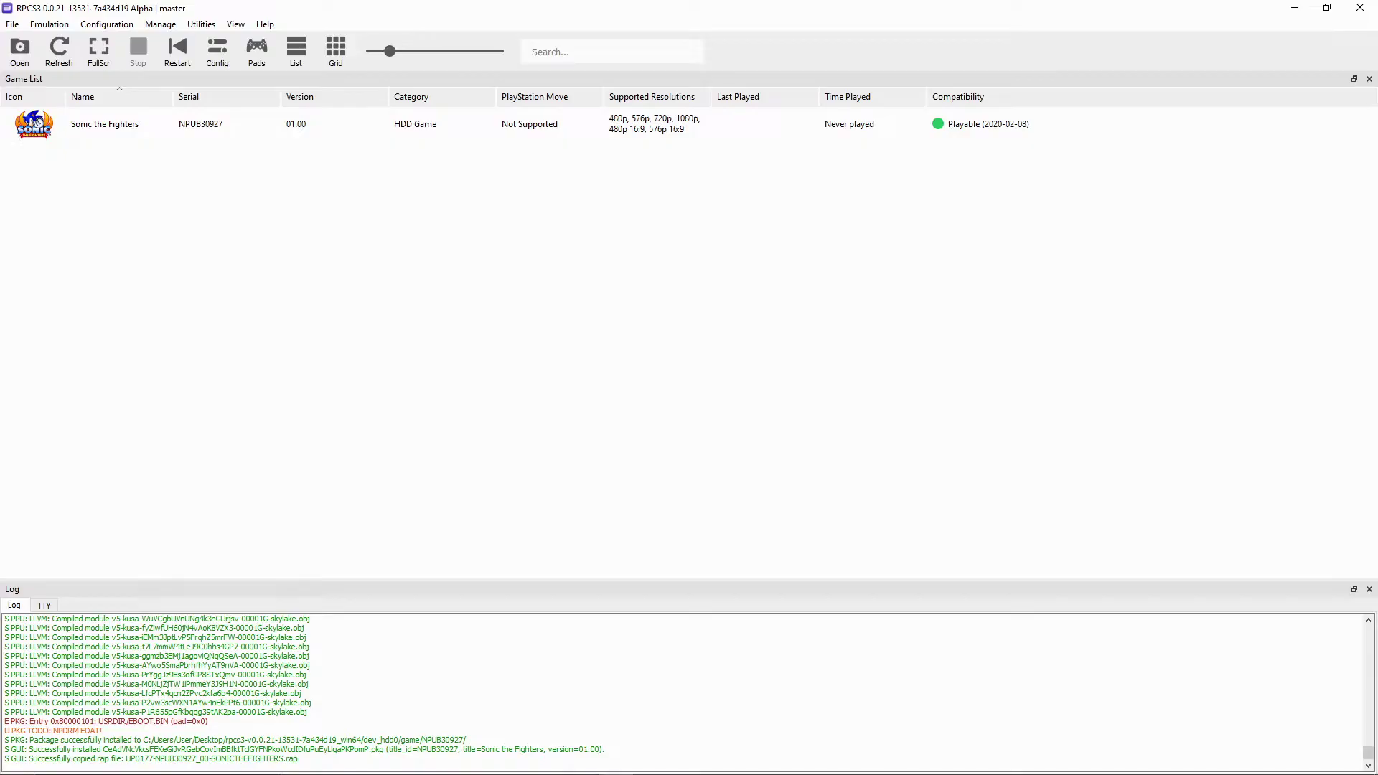
Launch Sonic the Fighters from the game list.
{"action": "left_click", "coordinate": [105, 123]}
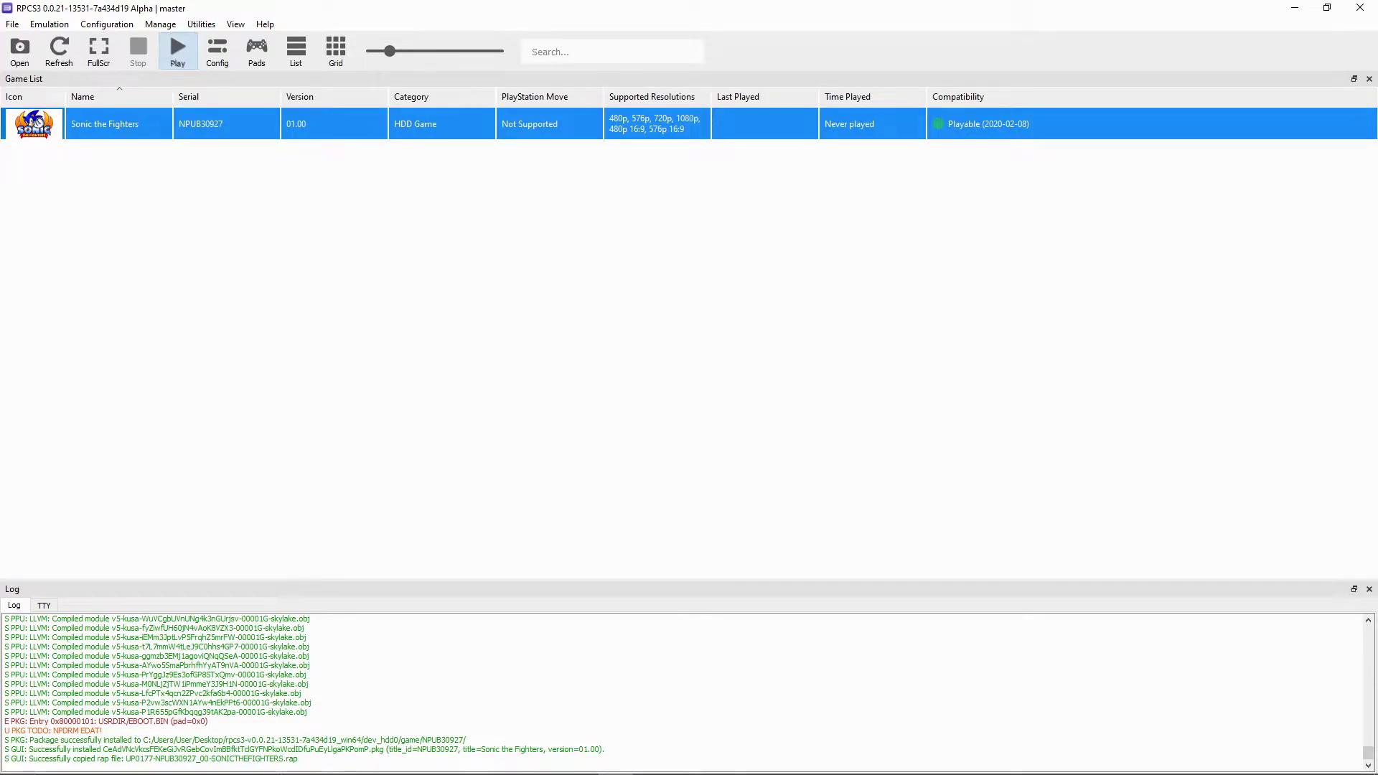
{"action": "left_click", "coordinate": [178, 50]}
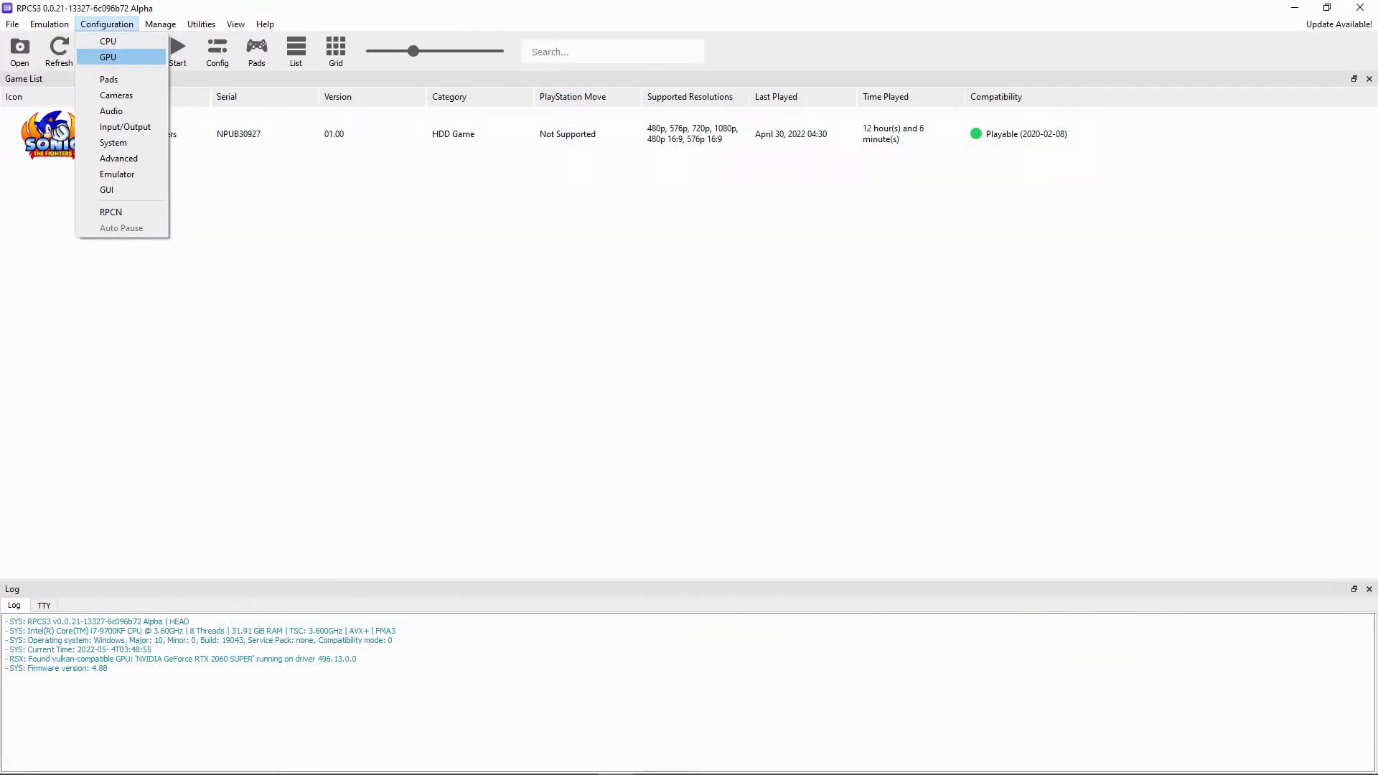
In the GPU settings, change the renderer to Vulkan and apply the change.
{"action": "key", "text": "Return"}
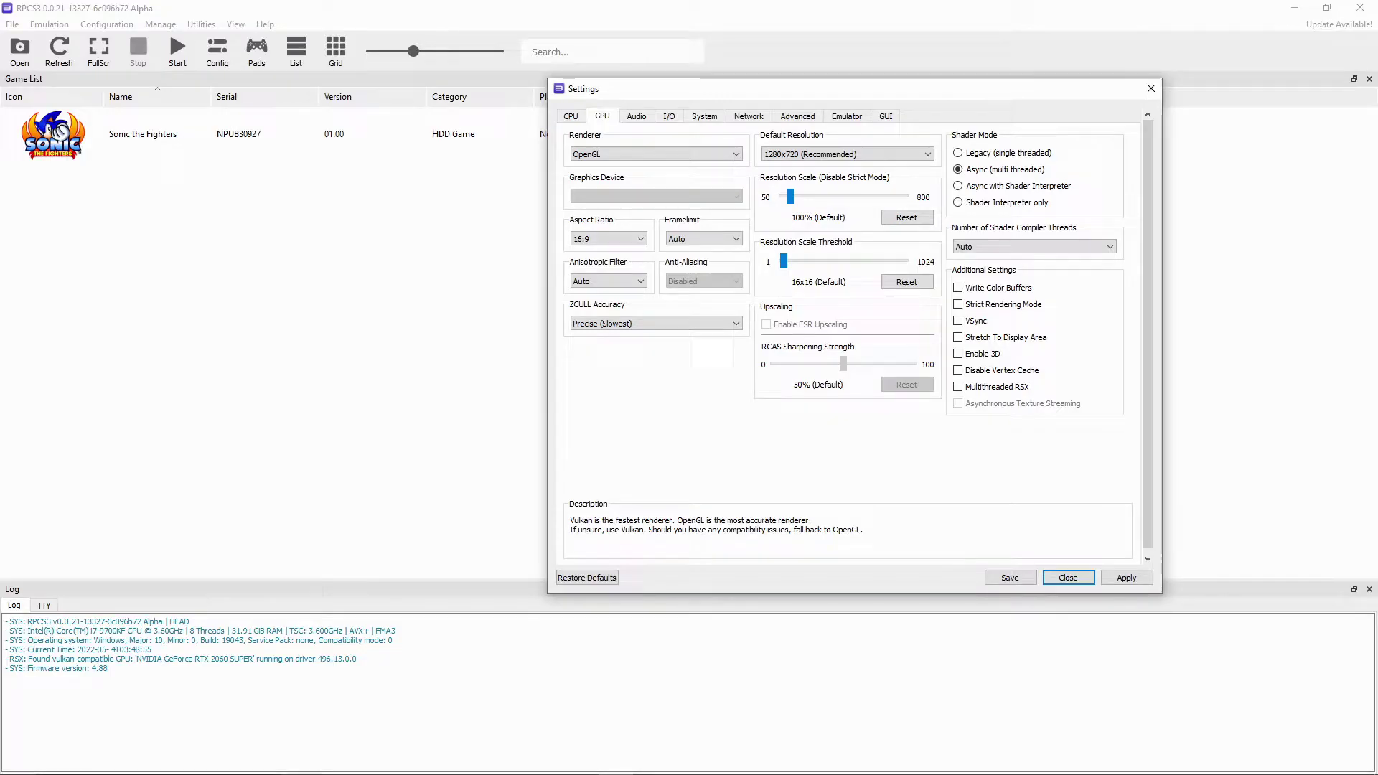
{"action": "key", "text": "Down"}
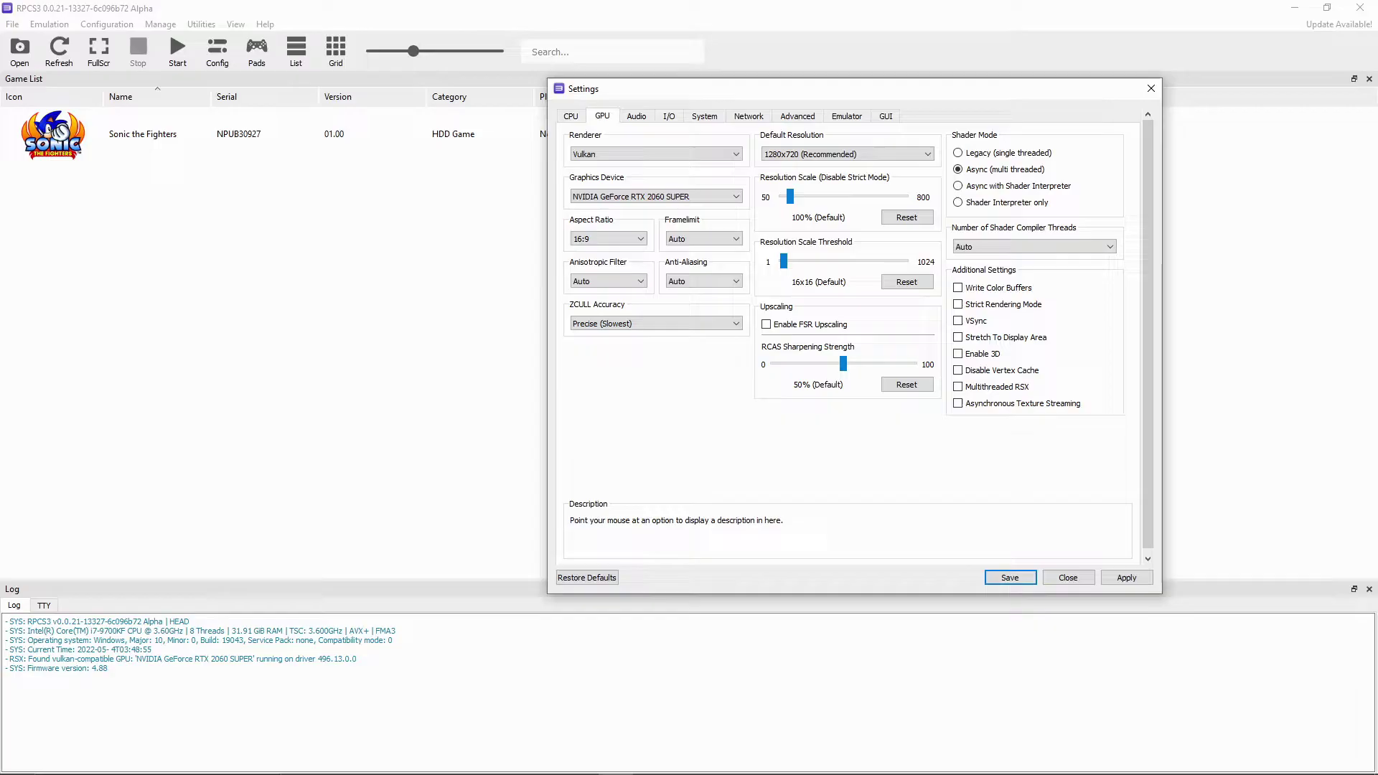
{"action": "left_click", "coordinate": [1126, 578]}
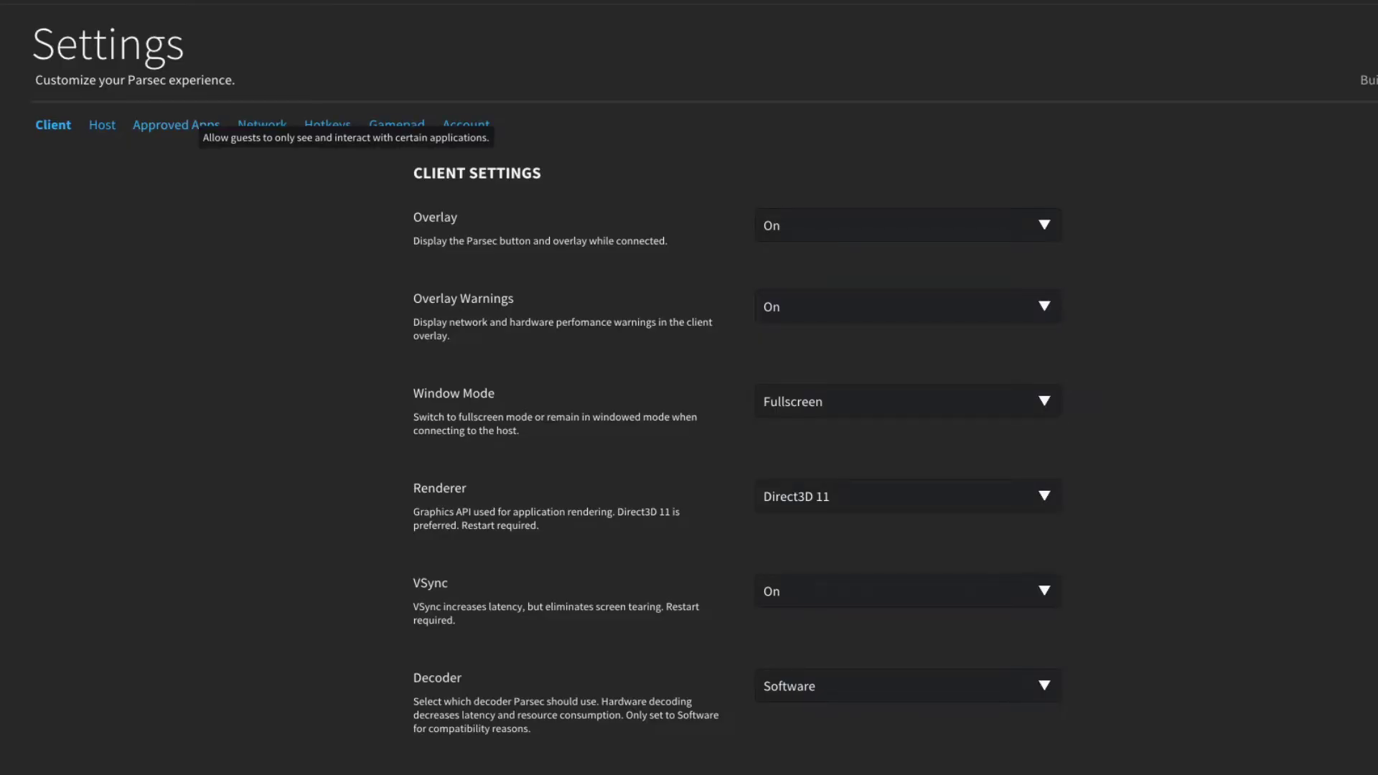
Switch to Parsec and turn on Approved Apps in its settings.
{"action": "left_click", "coordinate": [176, 124]}
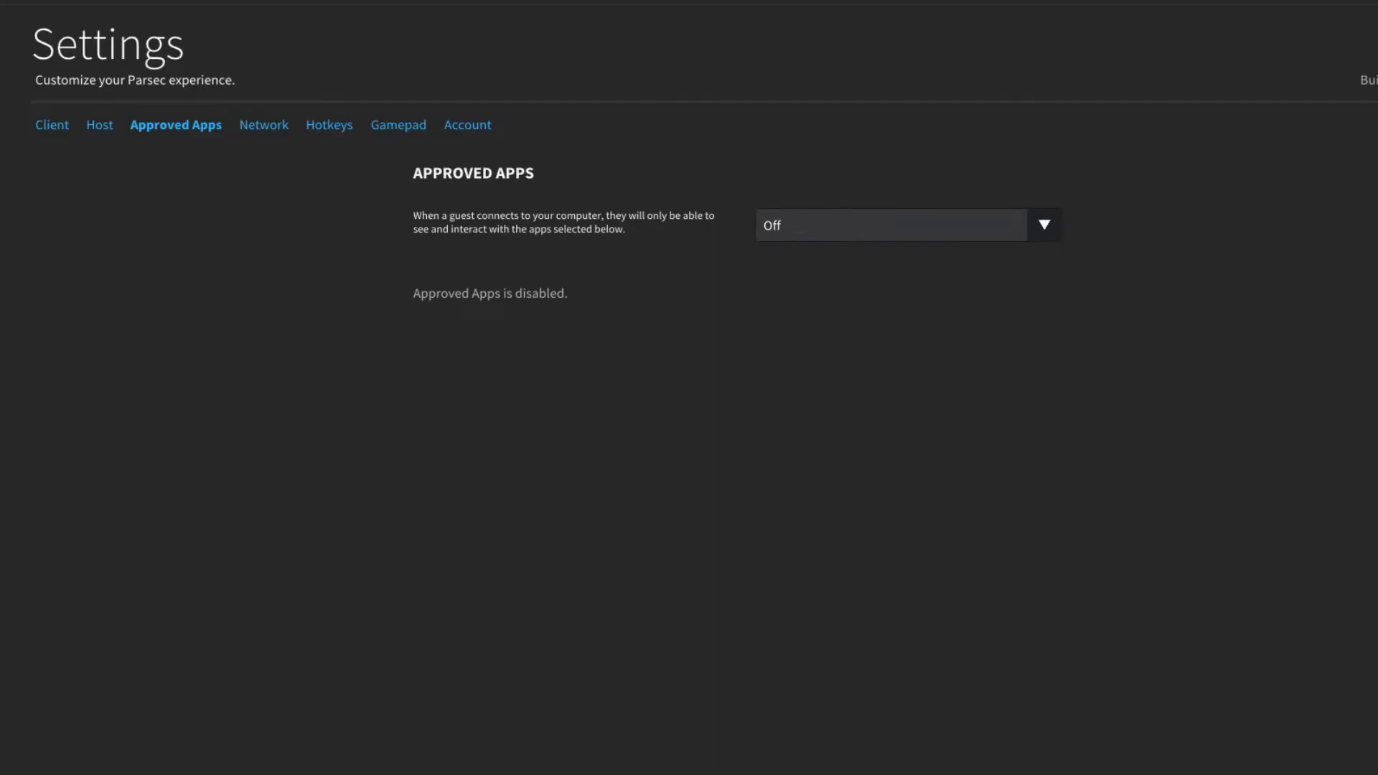
{"action": "left_click", "coordinate": [905, 225]}
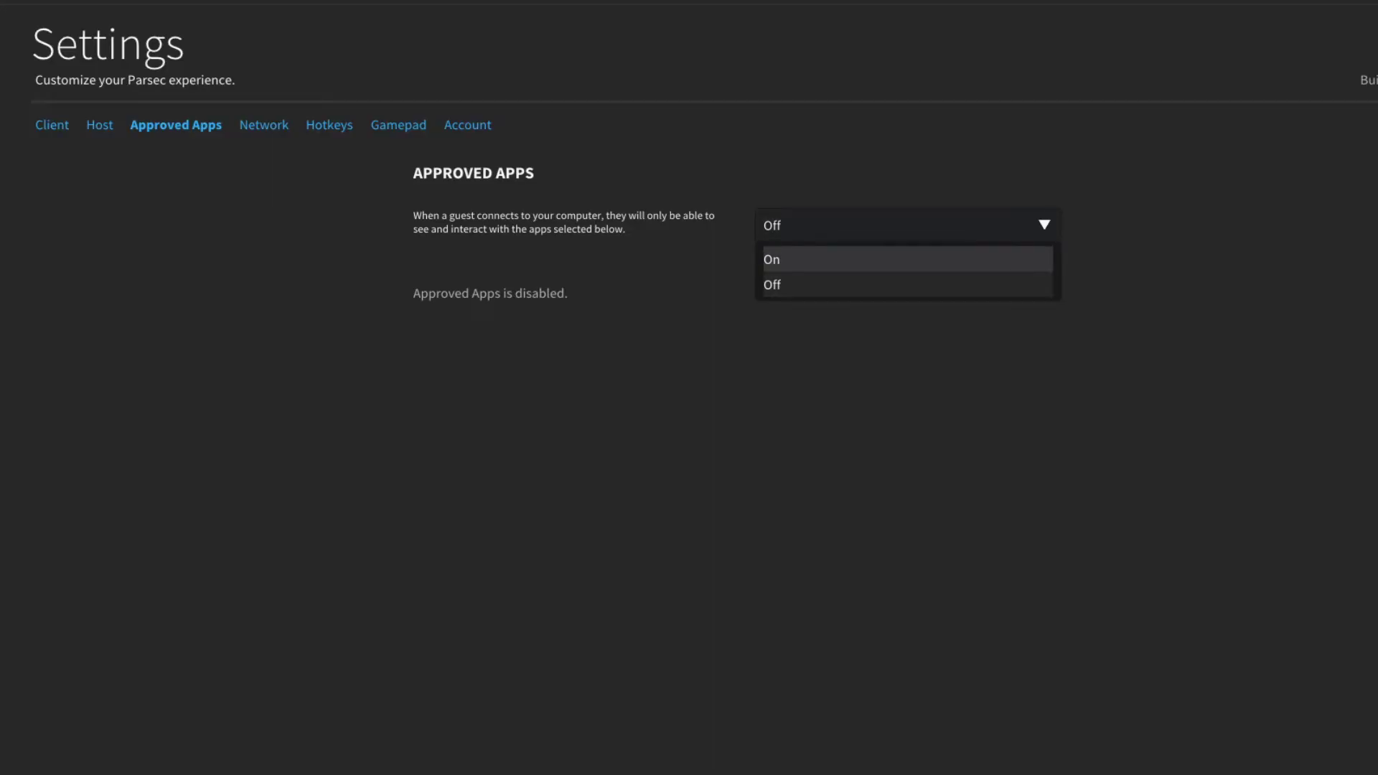
{"action": "left_click", "coordinate": [908, 259]}
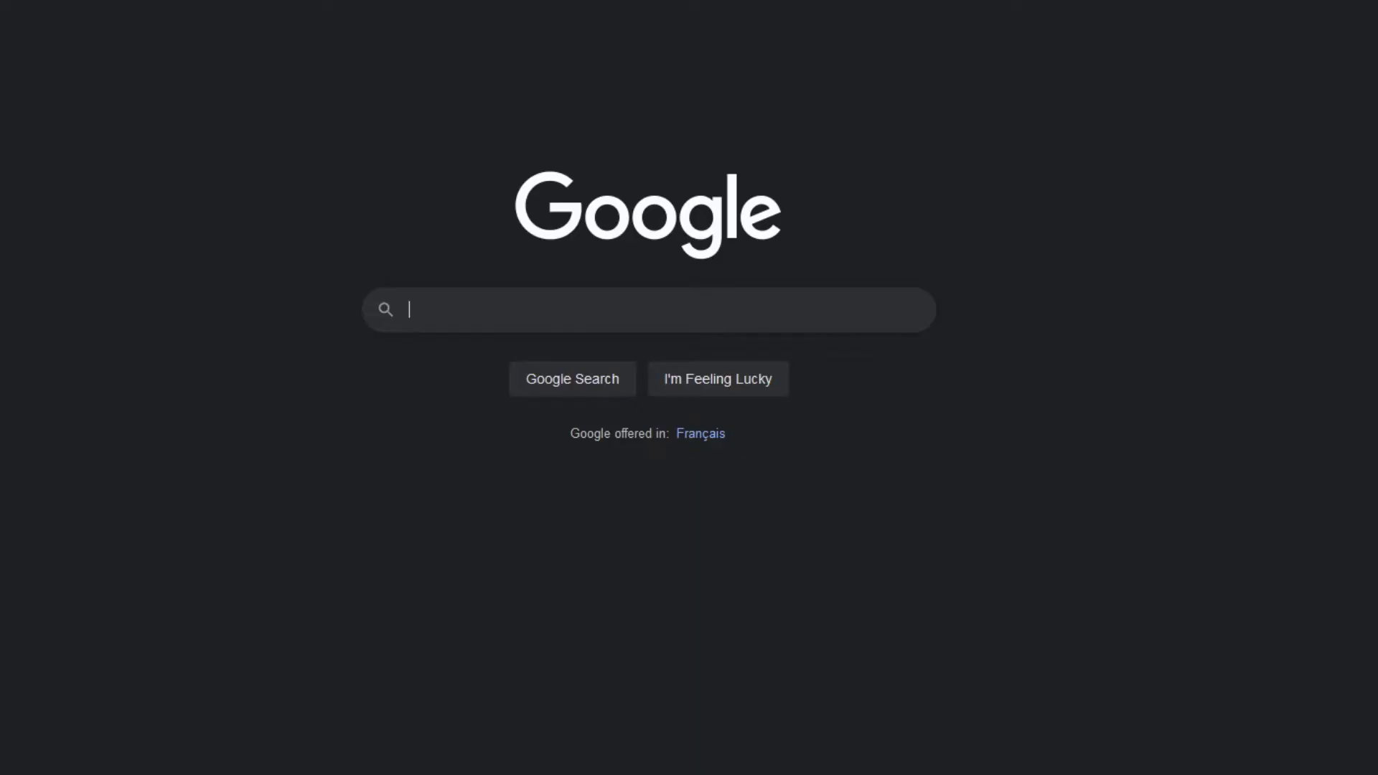
Search the web for parsec and start the app download from its official site, parsec.app.
{"action": "type", "text": "parsec"}
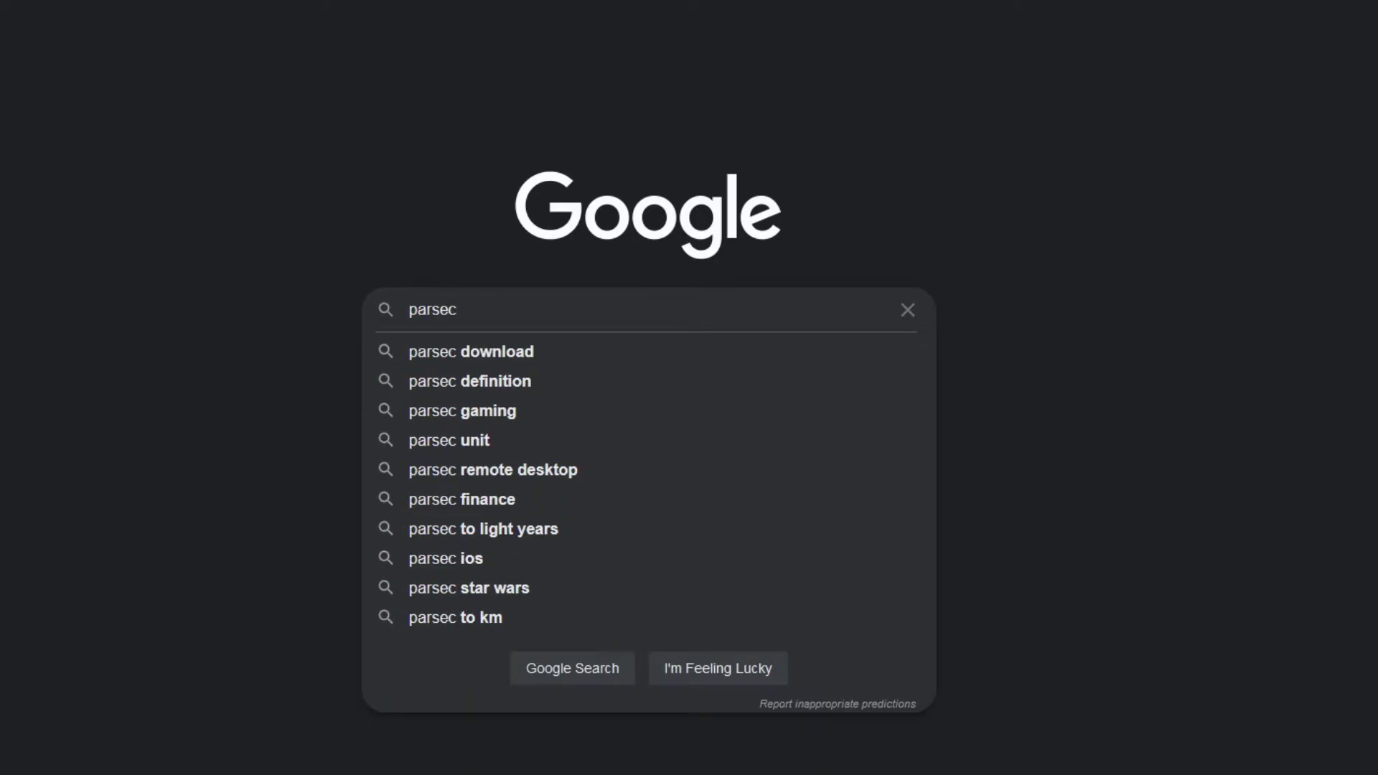
{"action": "key", "text": "Return"}
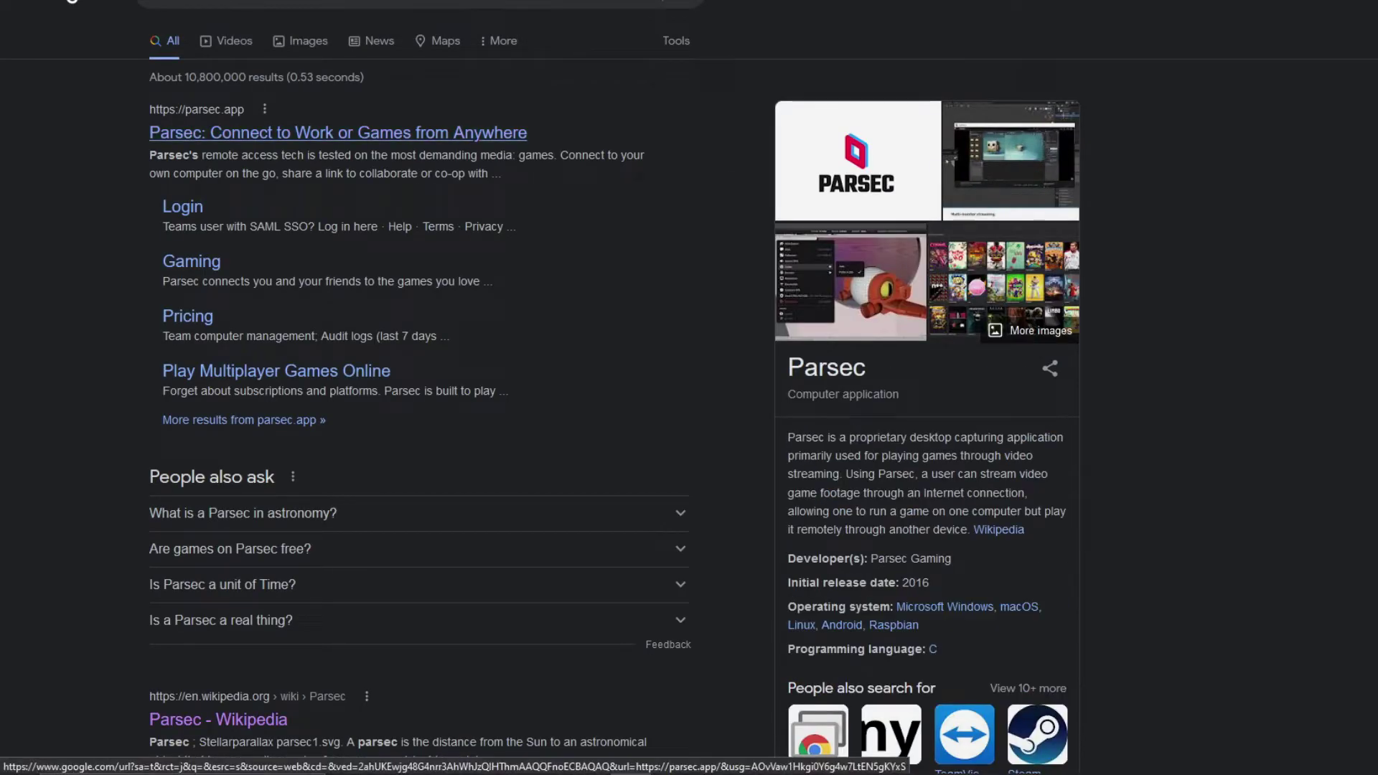
{"action": "left_click", "coordinate": [337, 133]}
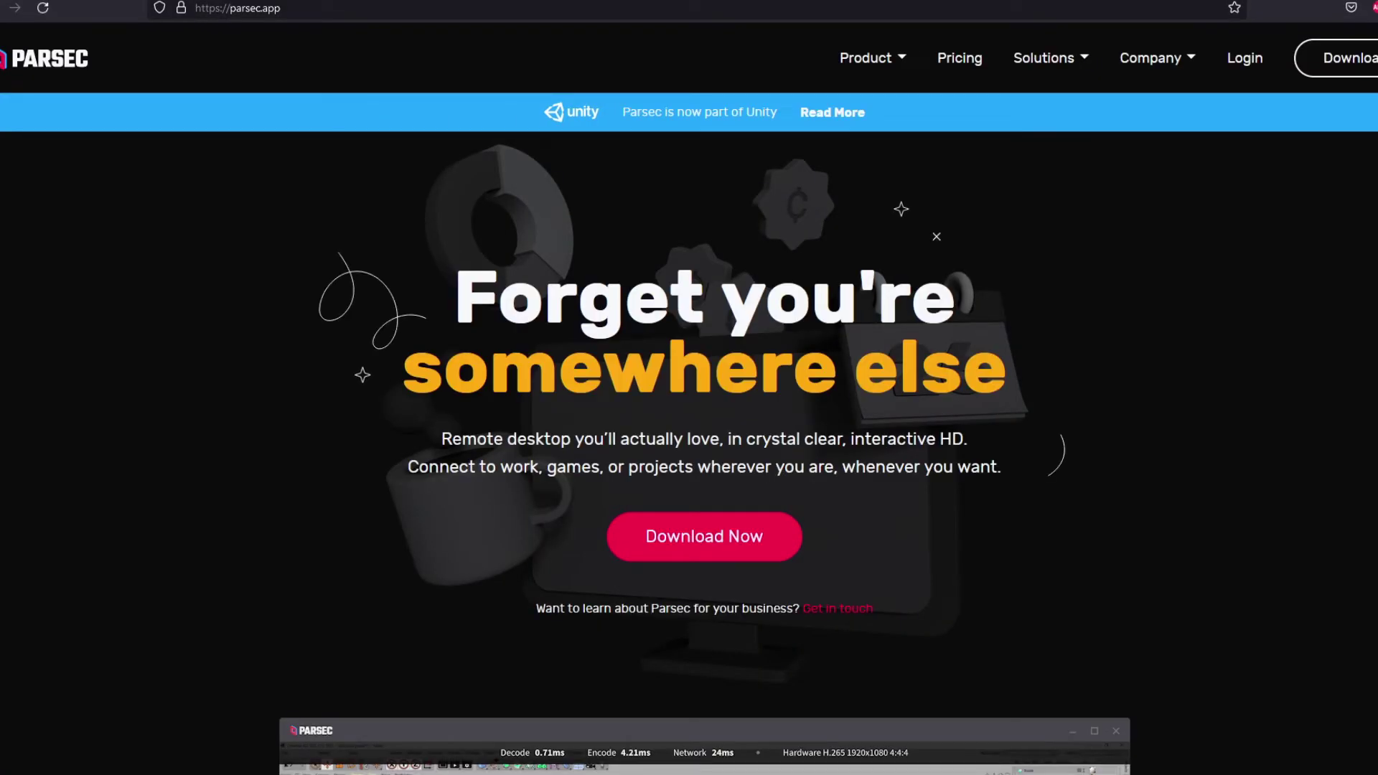
{"action": "left_click", "coordinate": [704, 536]}
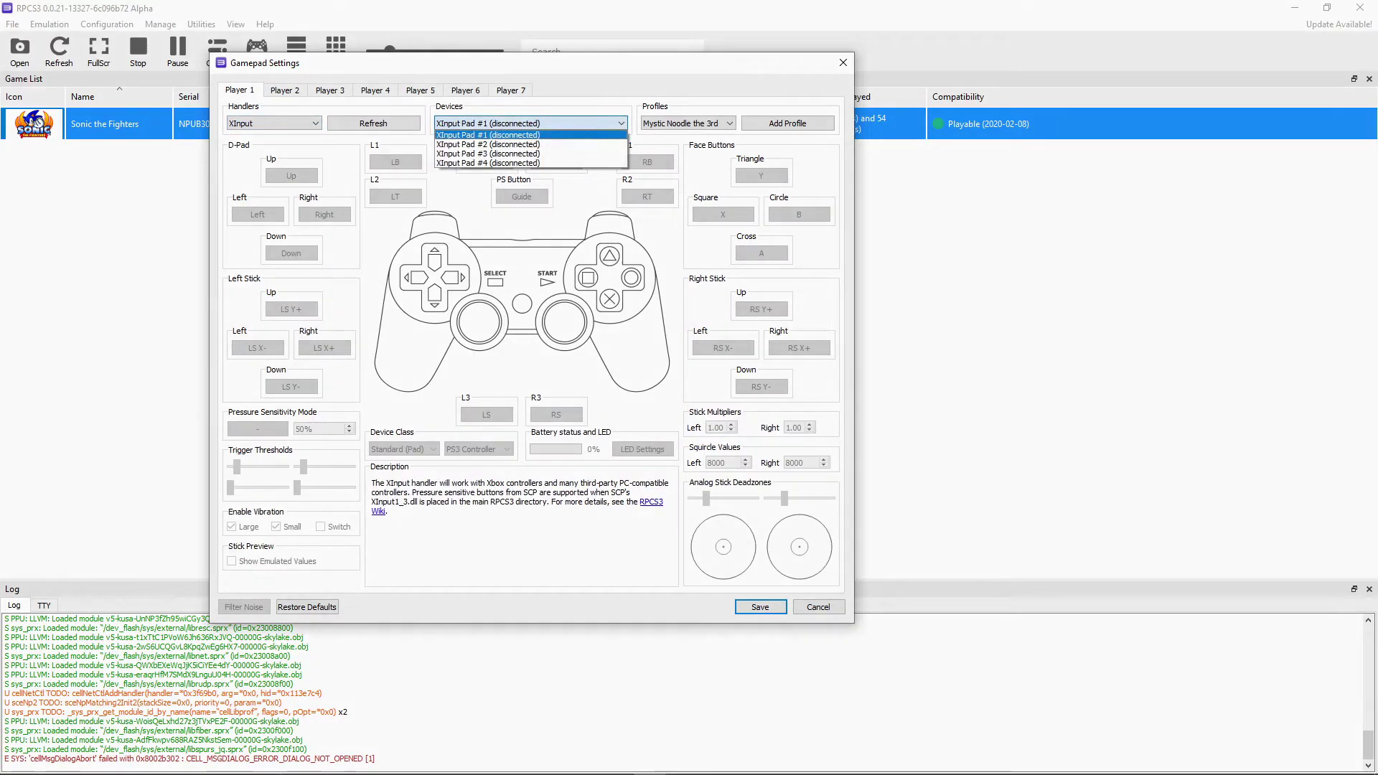
In RPCS3's gamepad settings, set Player 1's handler to MMJoystick.
{"action": "left_click", "coordinate": [274, 124]}
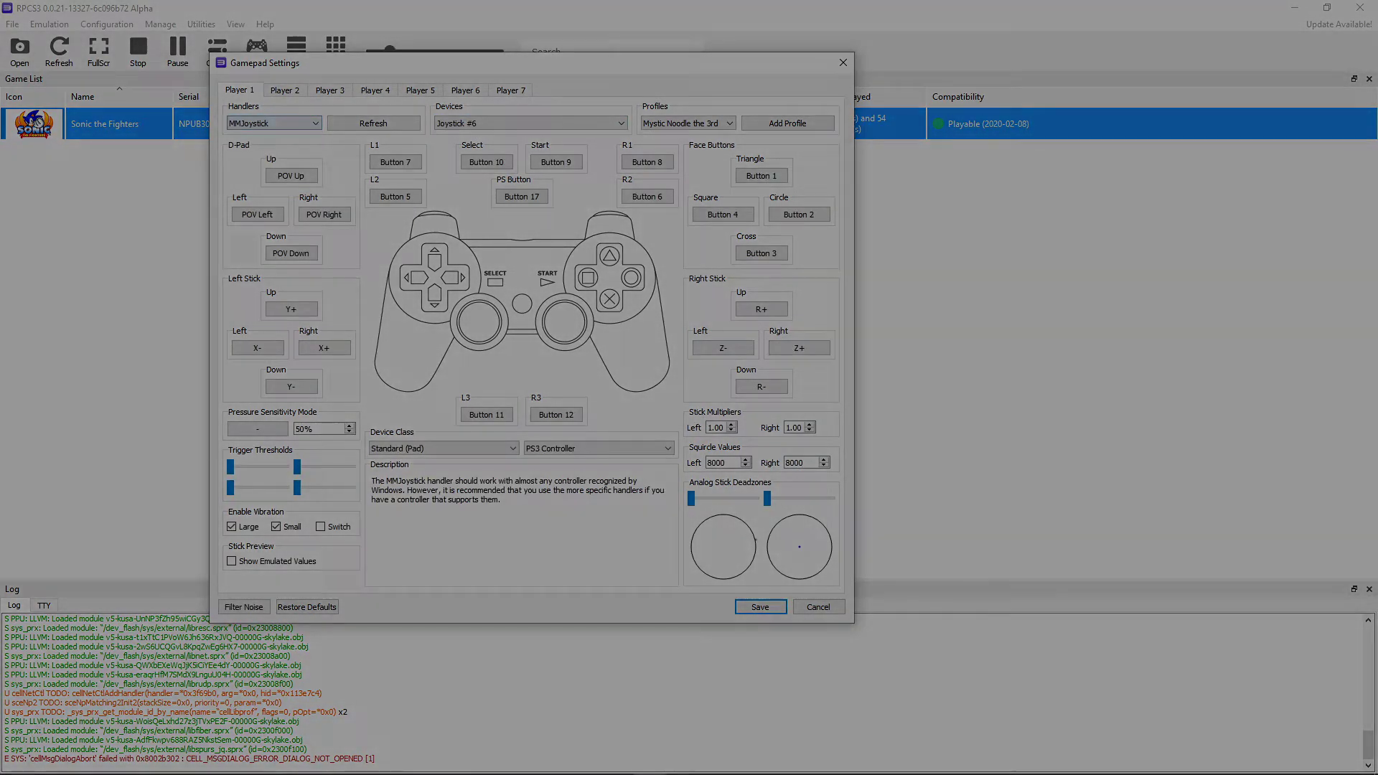